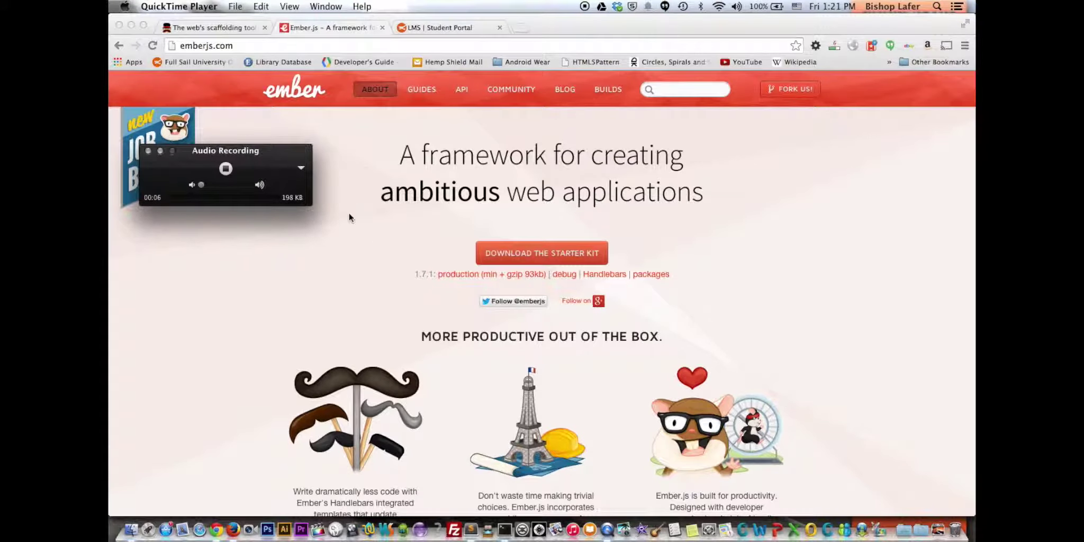
# Step: Read through the Yeoman home page, from the introduction to the section on its scaffolding, build and package tools
pyautogui.click(349, 213)
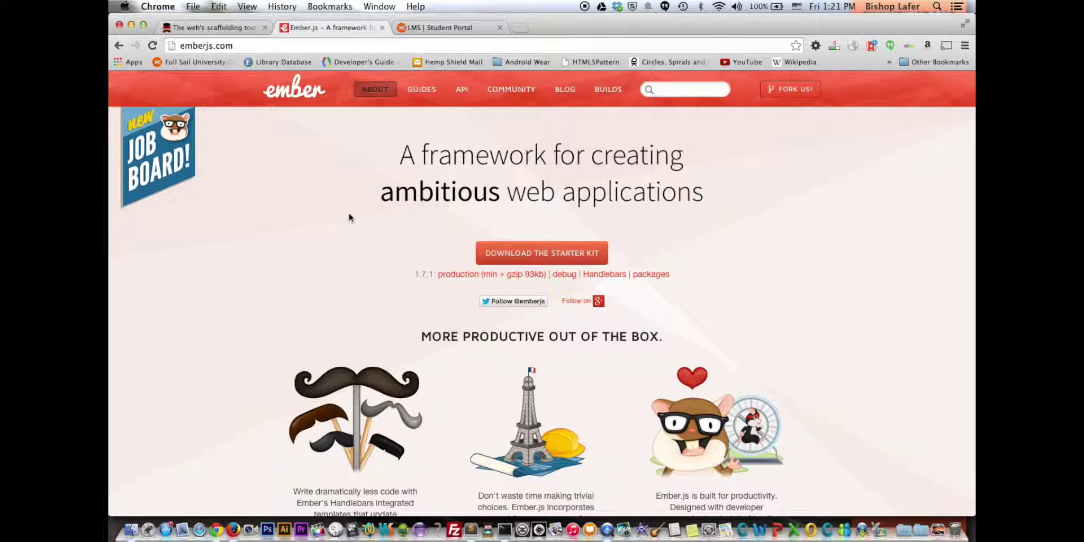
pyautogui.click(214, 28)
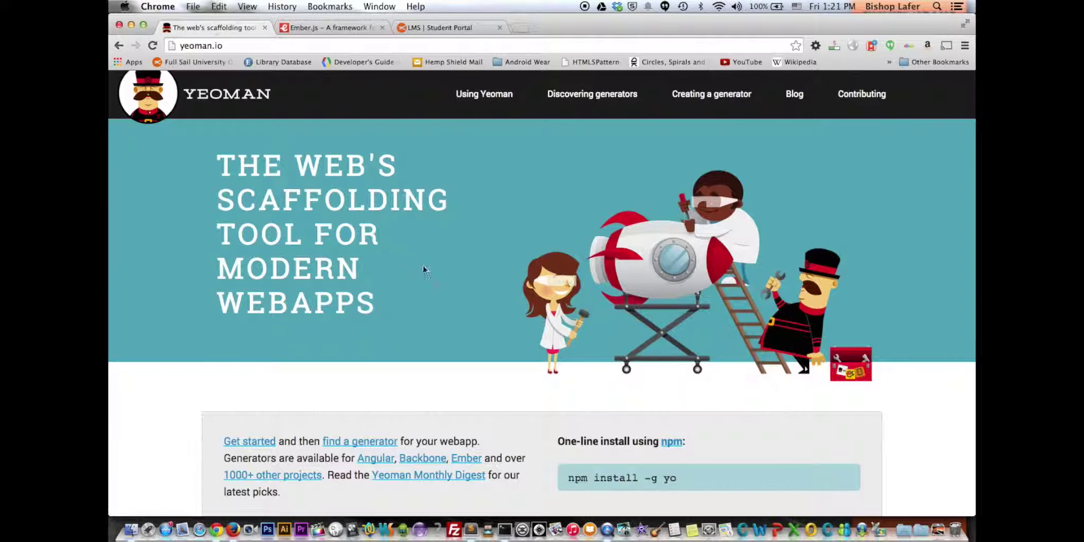
pyautogui.scroll(-5, 482, 228)
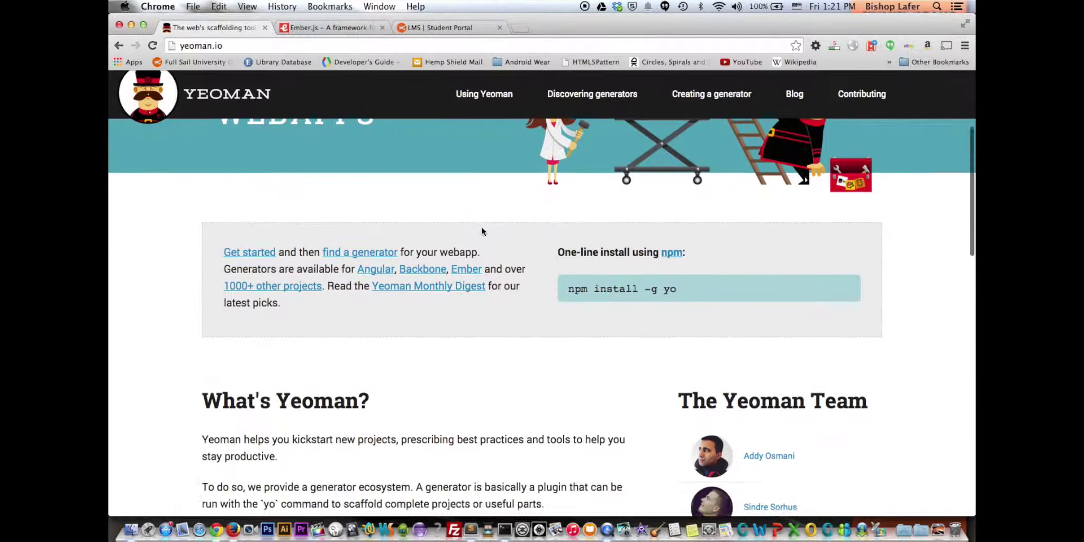
pyautogui.scroll(-10, 482, 227)
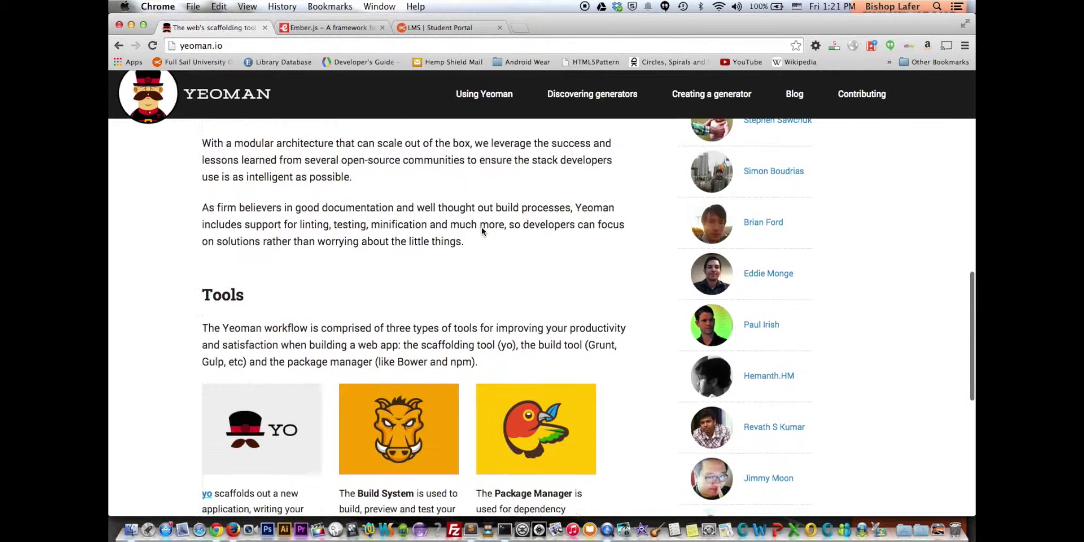
pyautogui.scroll(-1, 482, 228)
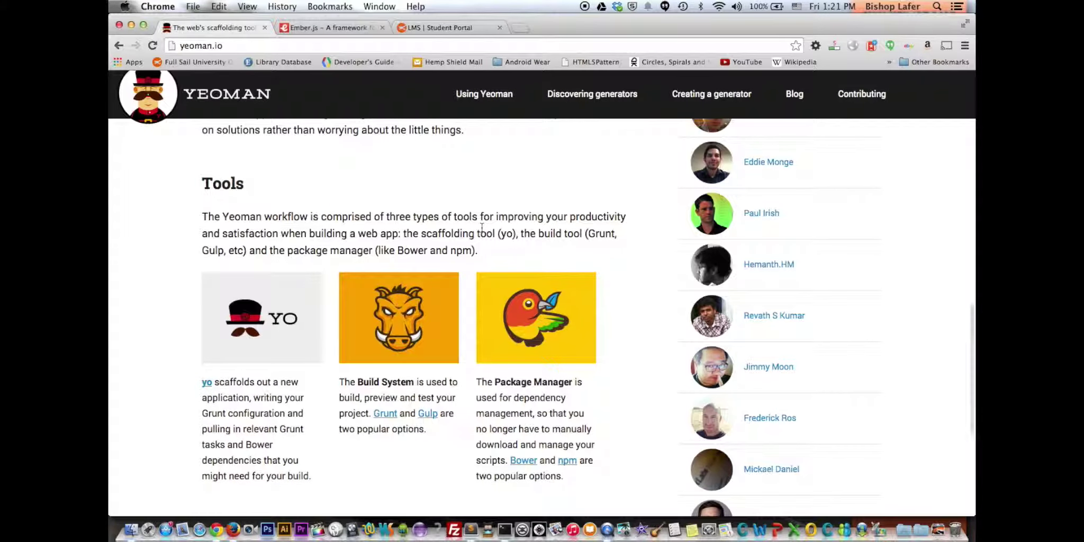
pyautogui.scroll(-3, 481, 228)
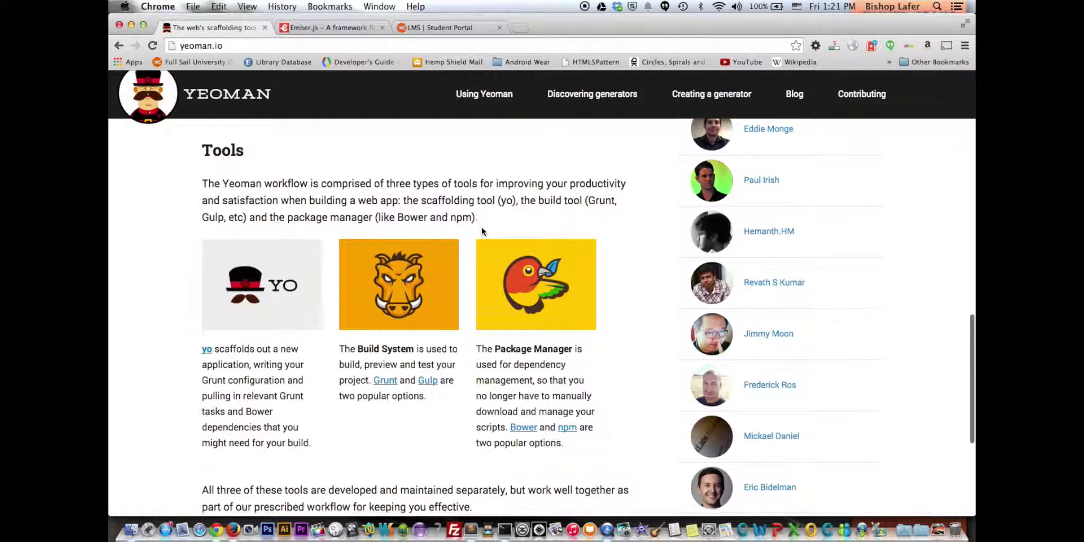
pyautogui.scroll(-10, 482, 228)
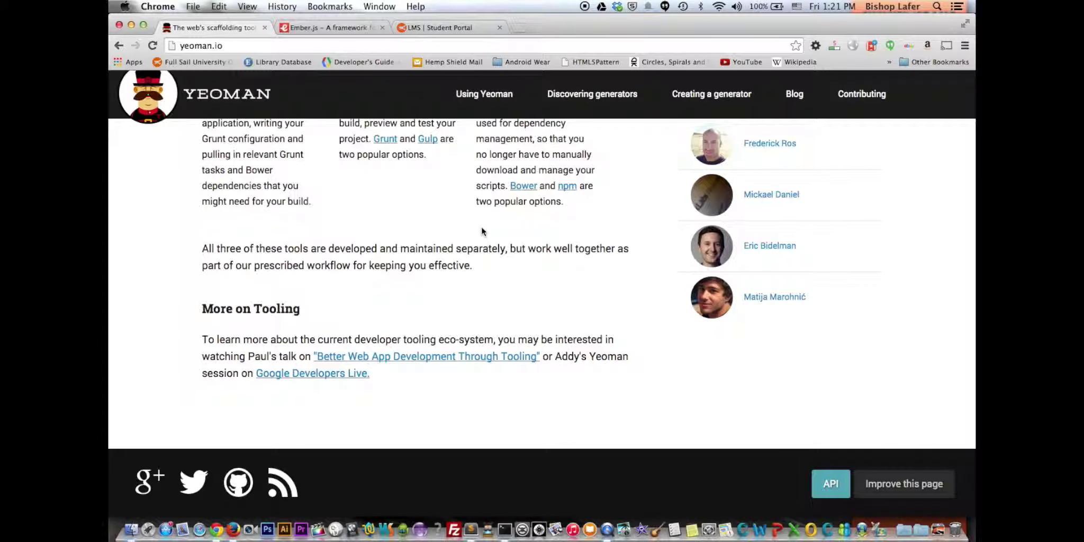
pyautogui.scroll(13, 482, 232)
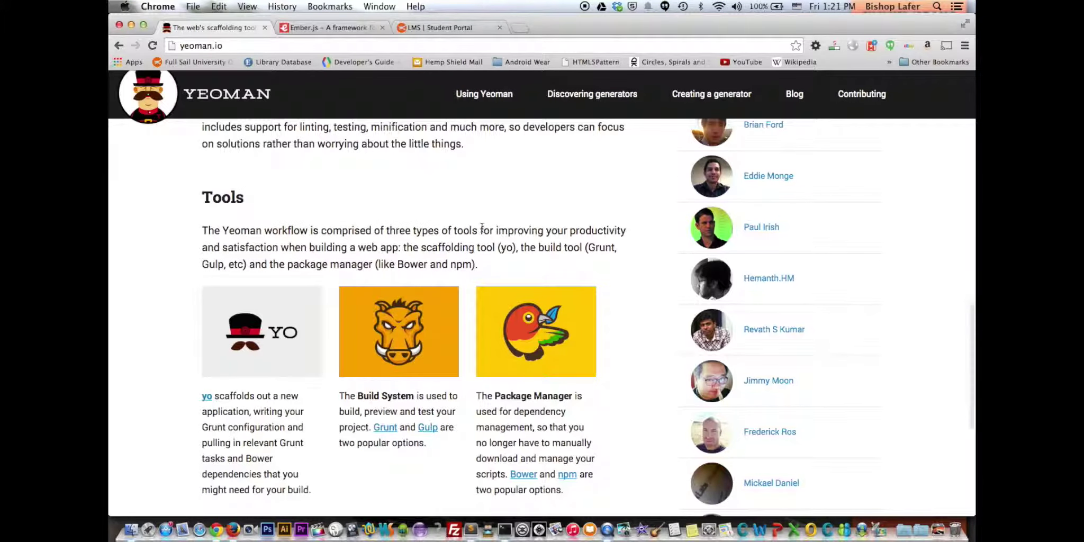
# Step: Switch to Terminal, create a directory named researchAssignment in the home folder and change into it
pyautogui.click(503, 531)
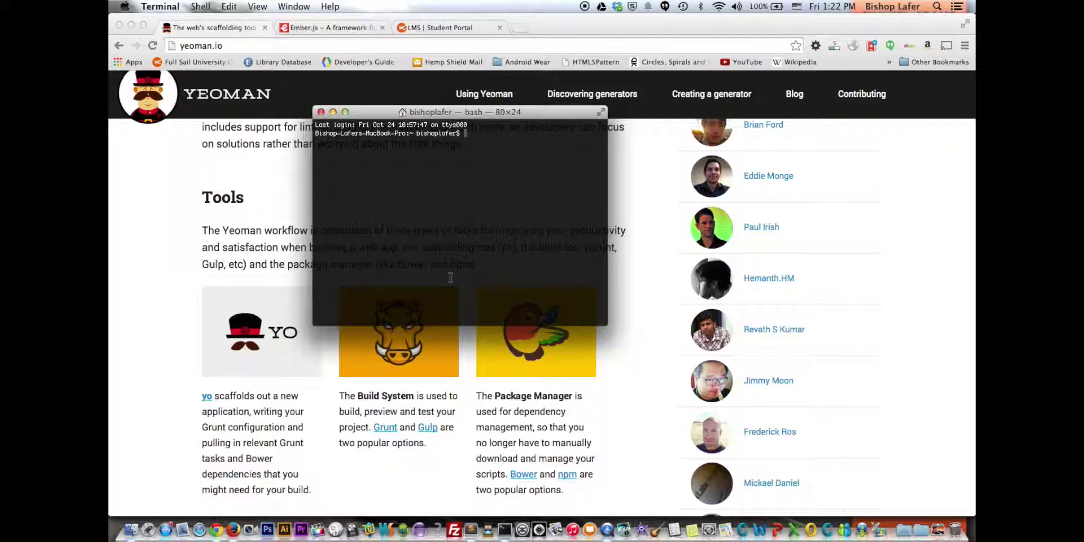
pyautogui.write('mkdir researchAssignment && cd resear')
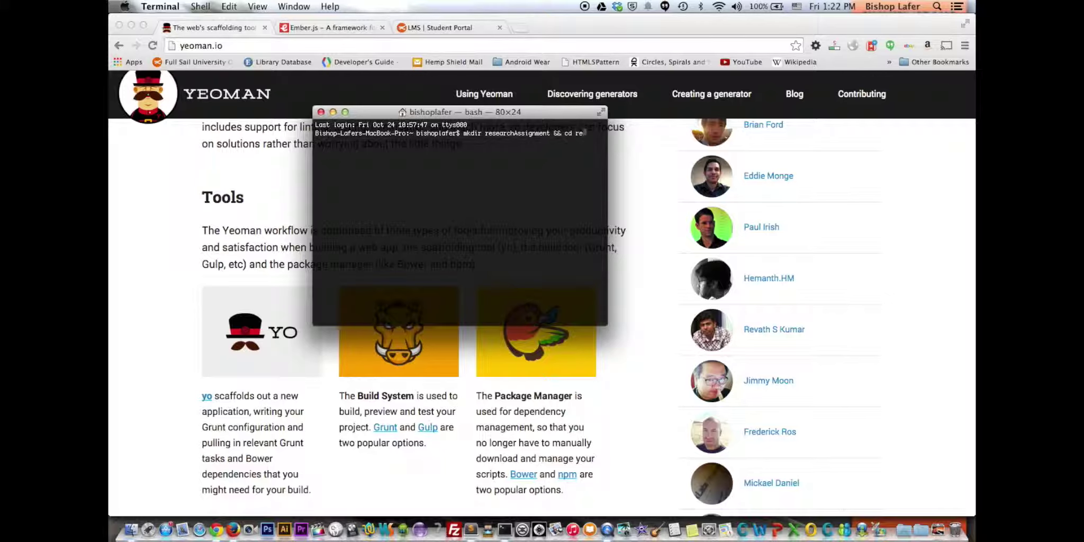
pyautogui.write('chAssignment')
pyautogui.press('Return')
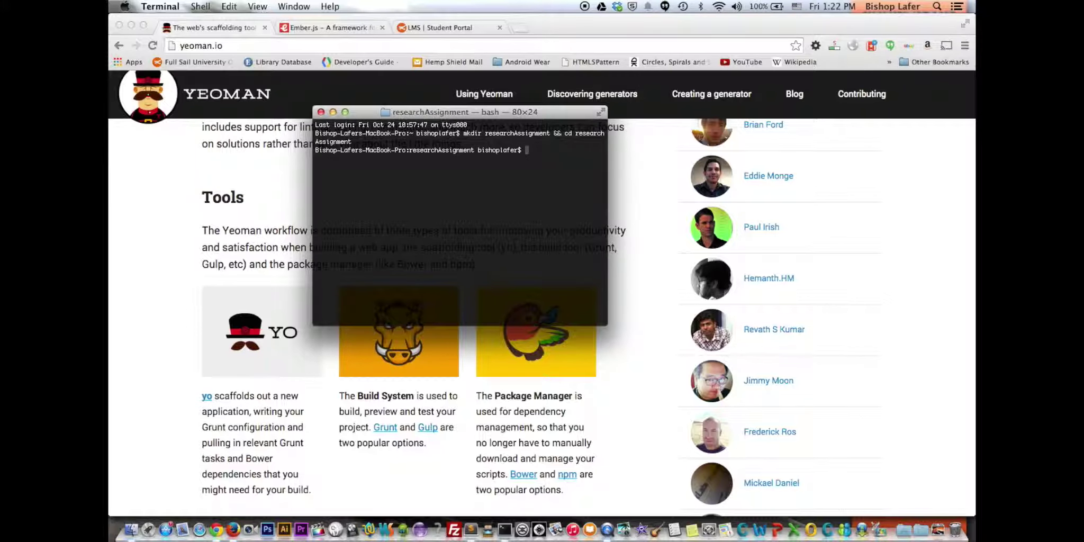
# Step: Run the Yeoman Ember generator with "yo ember" and choose to include Bootstrap for Sass
pyautogui.write('yo ember')
pyautogui.press('Return')
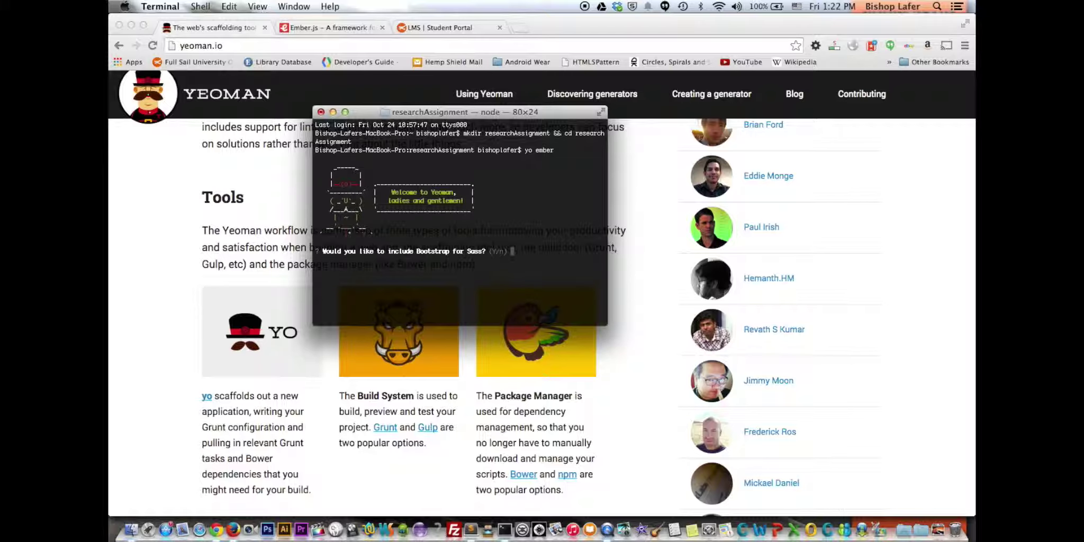
pyautogui.write('y')
pyautogui.press('Return')
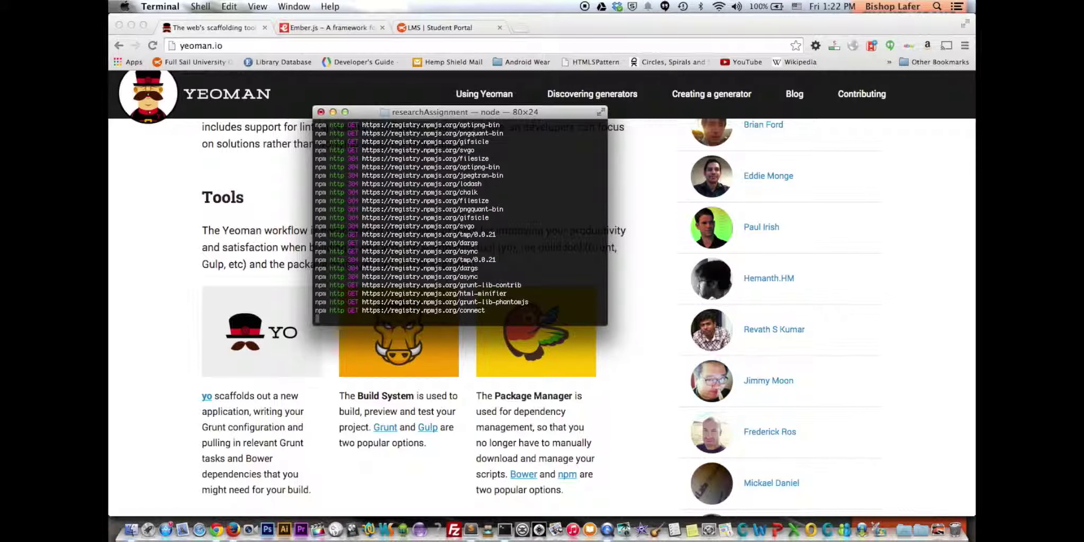
# Step: Switch to the Ember.js site in Chrome and look over its home page's features and code examples
pyautogui.click(114, 201)
pyautogui.click(345, 27)
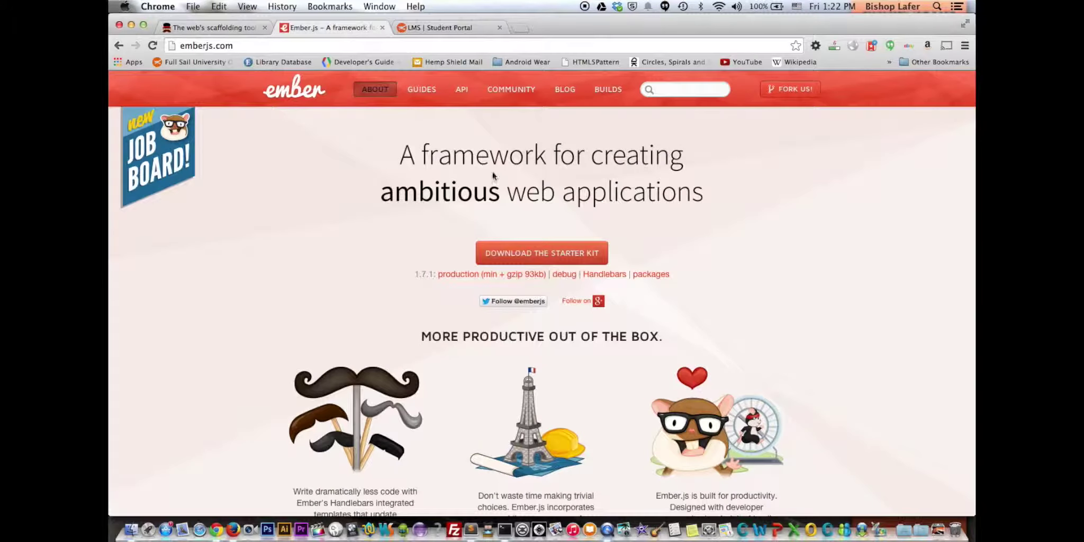
pyautogui.scroll(-2, 311, 171)
pyautogui.scroll(-10, 310, 171)
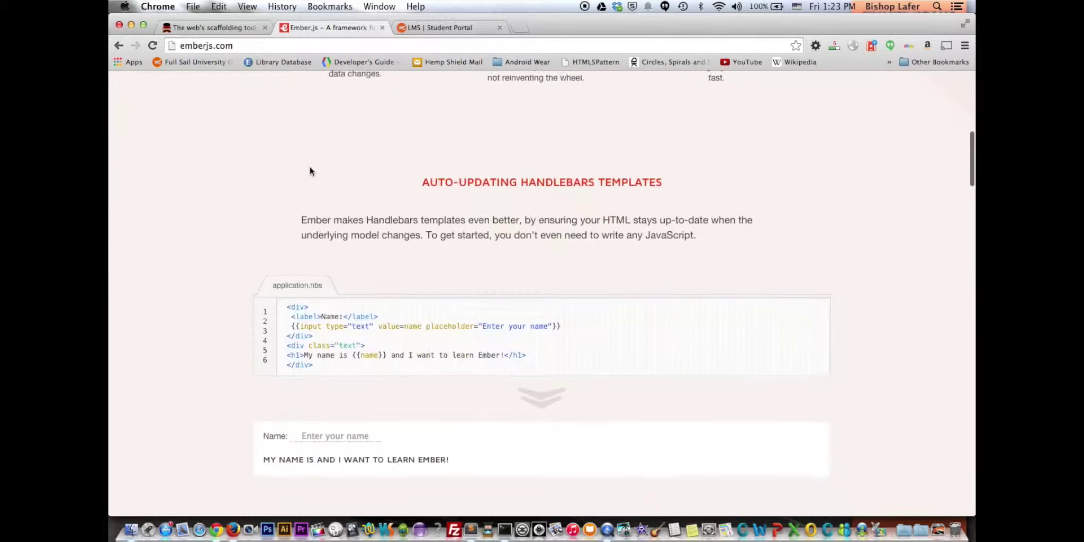
pyautogui.scroll(-10, 310, 170)
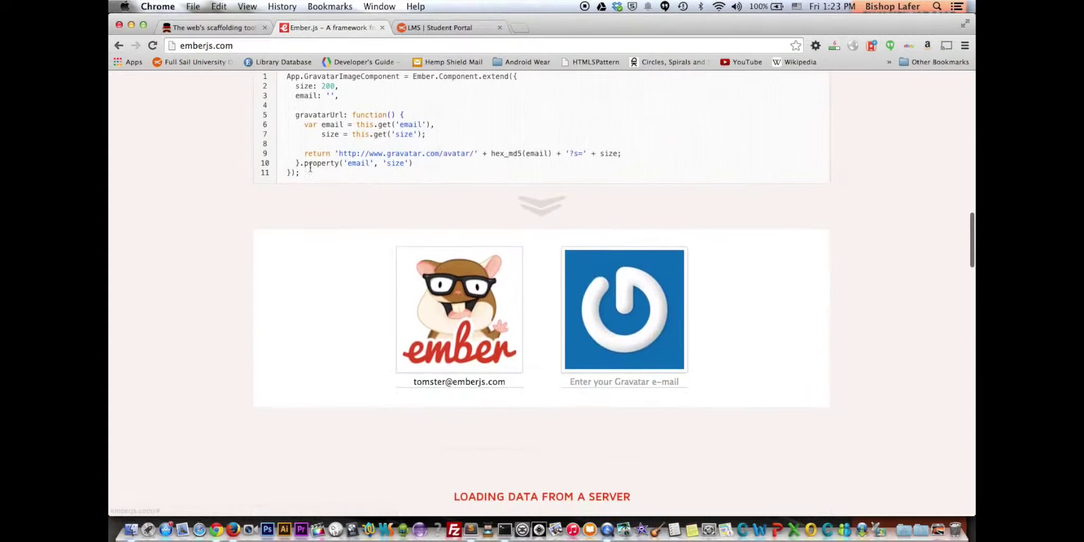
pyautogui.scroll(20, 311, 167)
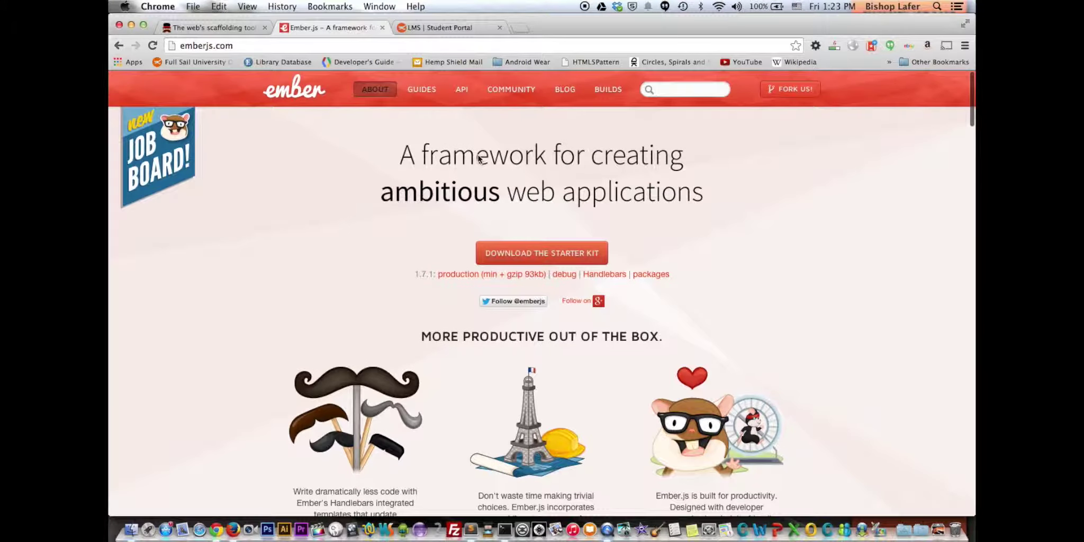
# Step: Open Yeoman's generator directory and examine the listed generators, including the official Ember one
pyautogui.click(241, 28)
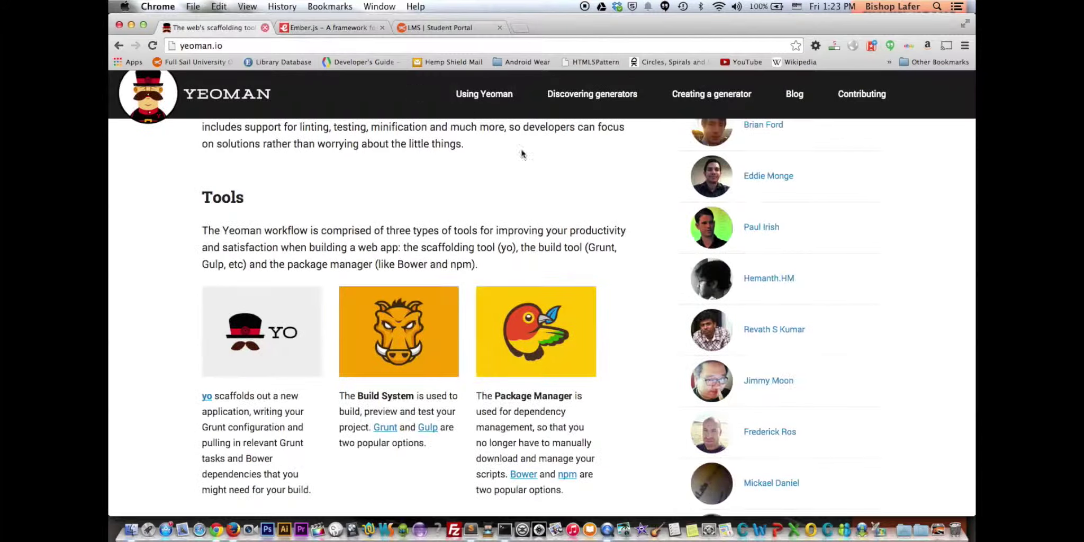
pyautogui.click(635, 106)
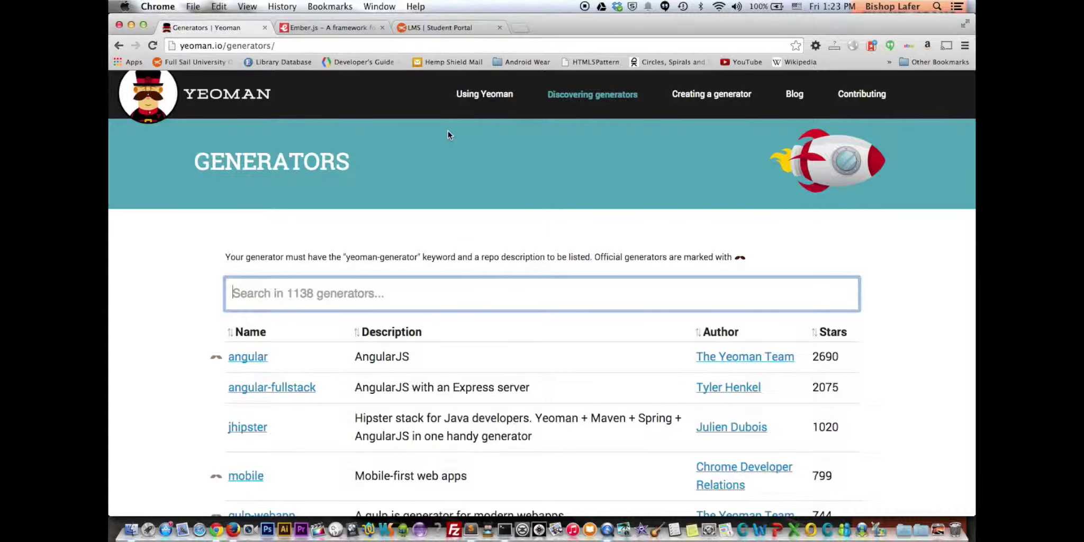
pyautogui.scroll(-2, 448, 135)
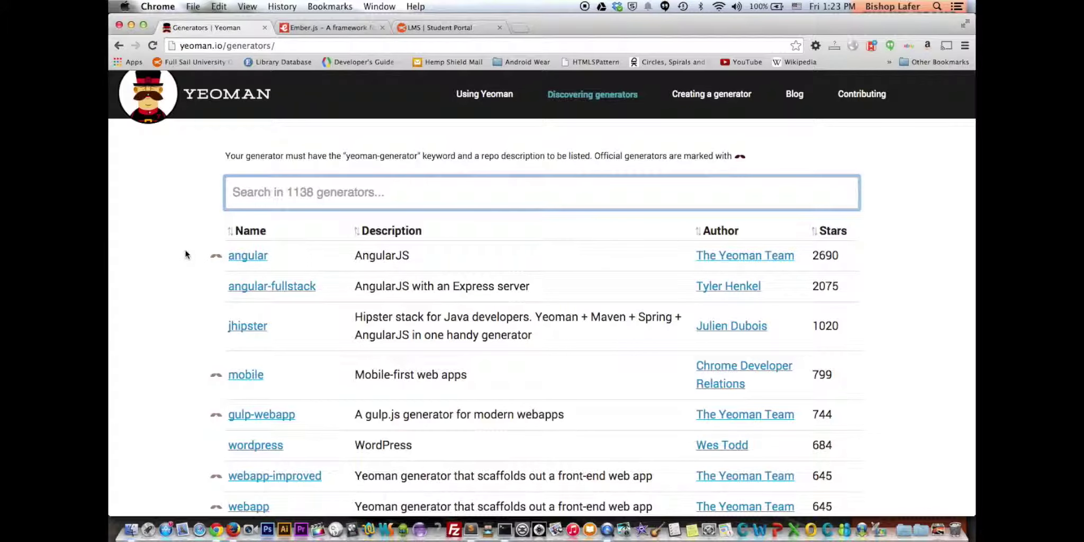
pyautogui.scroll(-5, 185, 254)
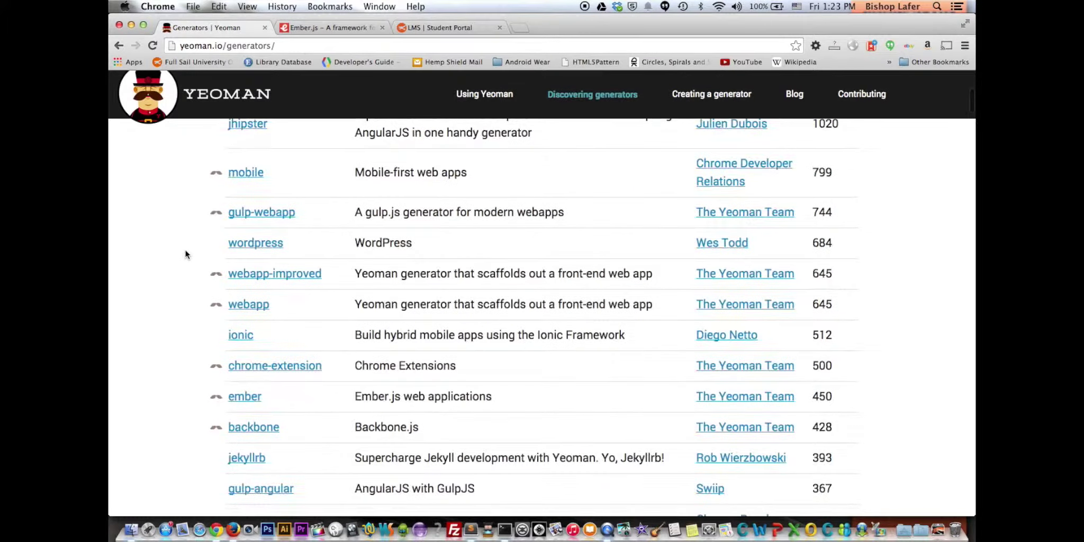
pyautogui.scroll(-2, 185, 254)
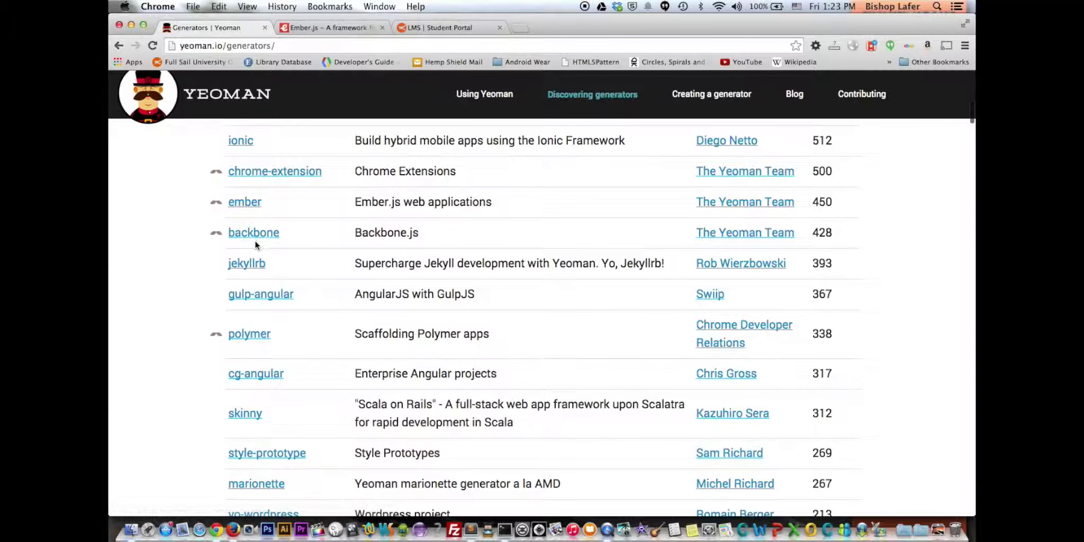
pyautogui.scroll(5, 266, 203)
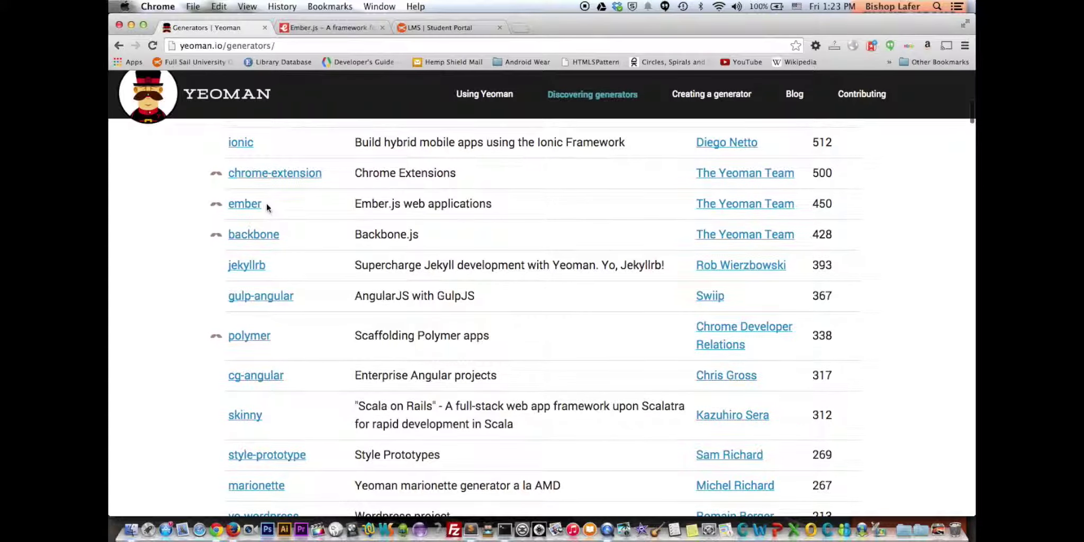
pyautogui.scroll(1, 267, 206)
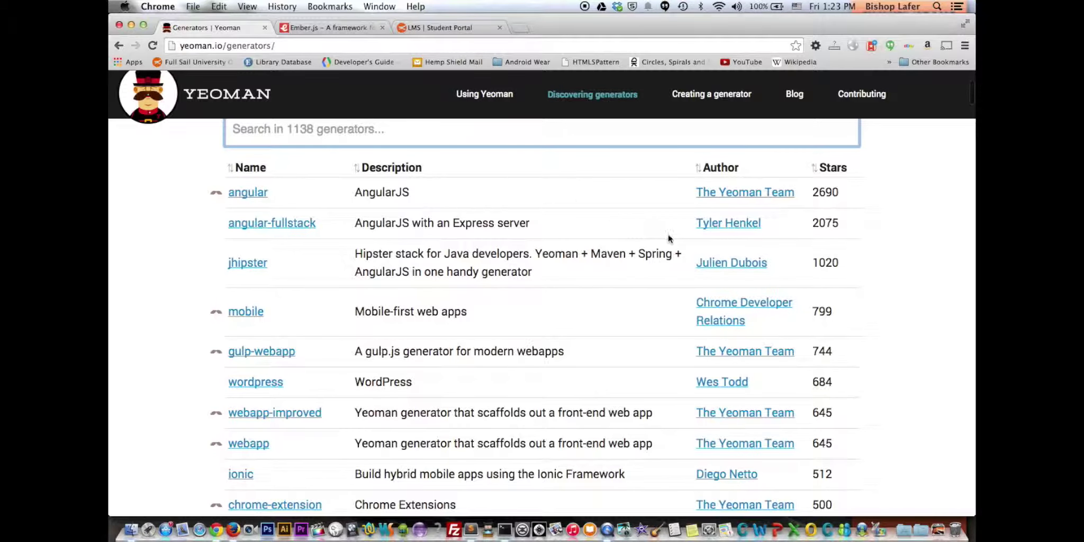
pyautogui.scroll(3, 868, 211)
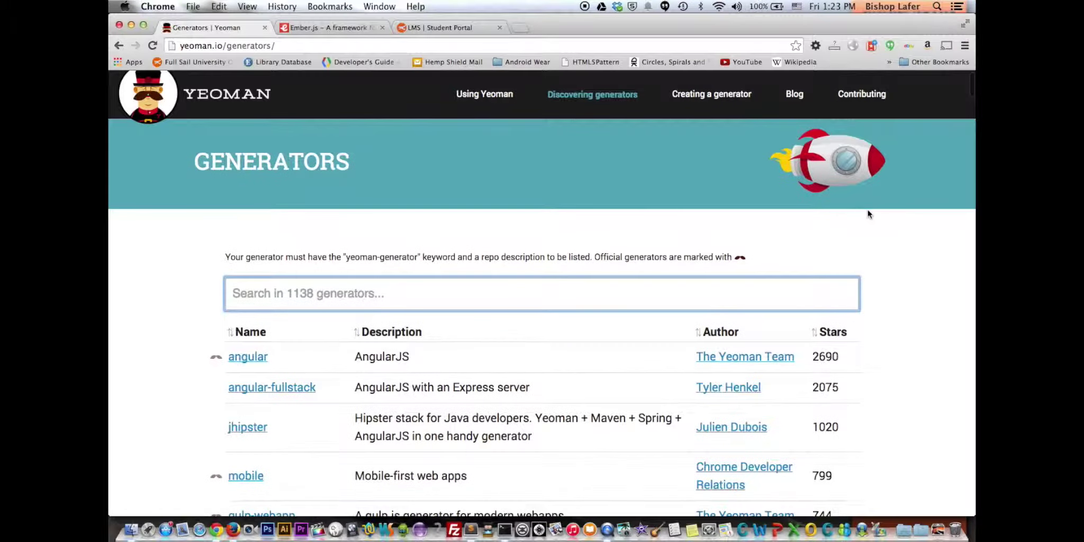
# Step: Check the generator's installation progress in Terminal, then review the Tools section of Yeoman's home page in Chrome
pyautogui.click(507, 511)
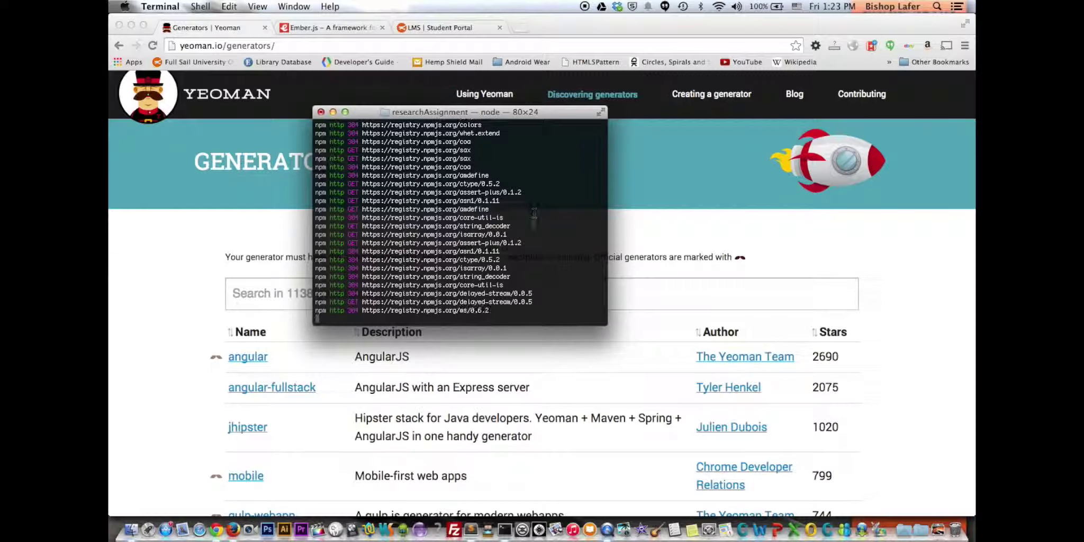
pyautogui.click(960, 254)
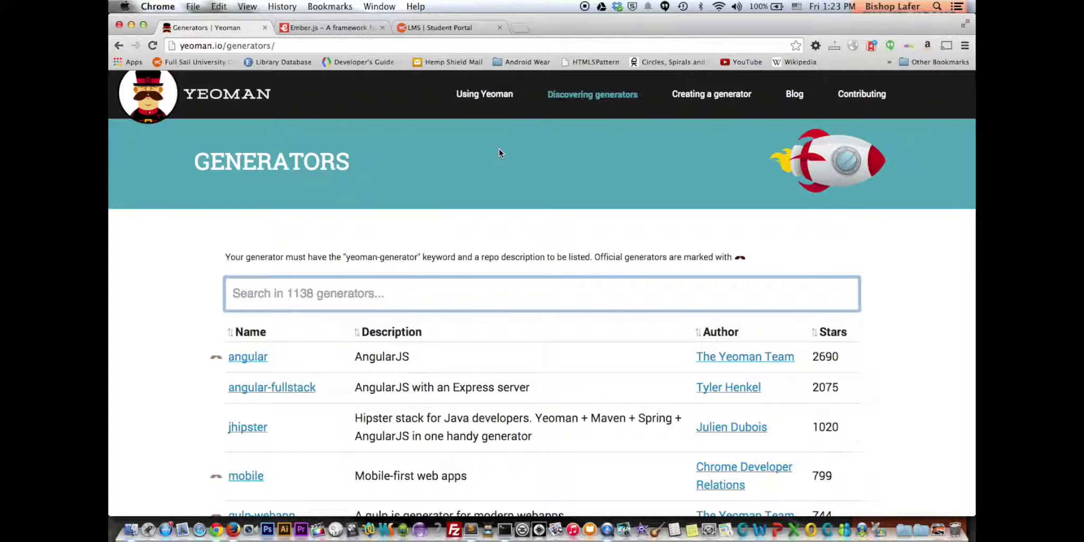
pyautogui.click(278, 114)
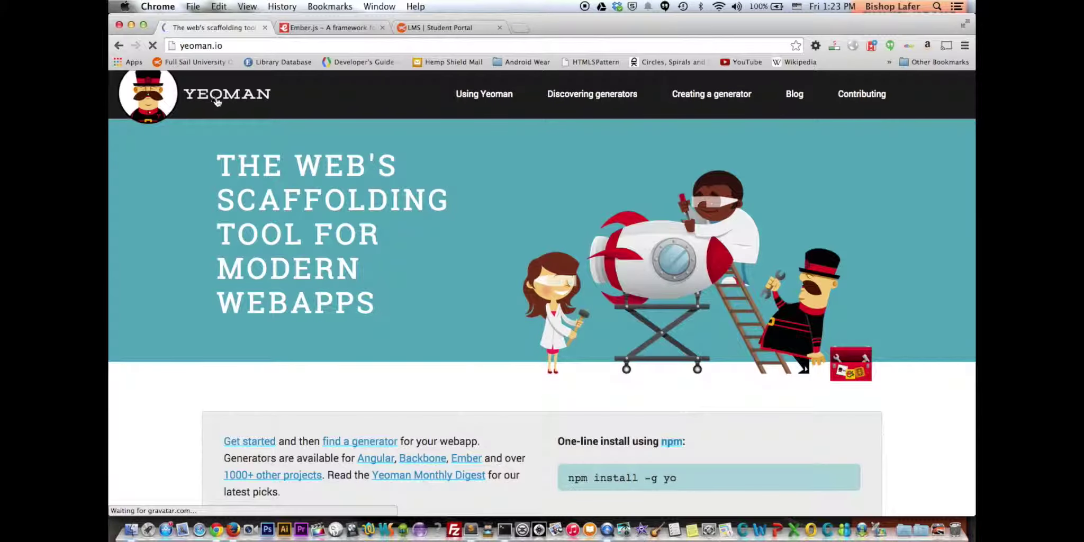
pyautogui.scroll(-1, 511, 262)
pyautogui.scroll(-10, 511, 262)
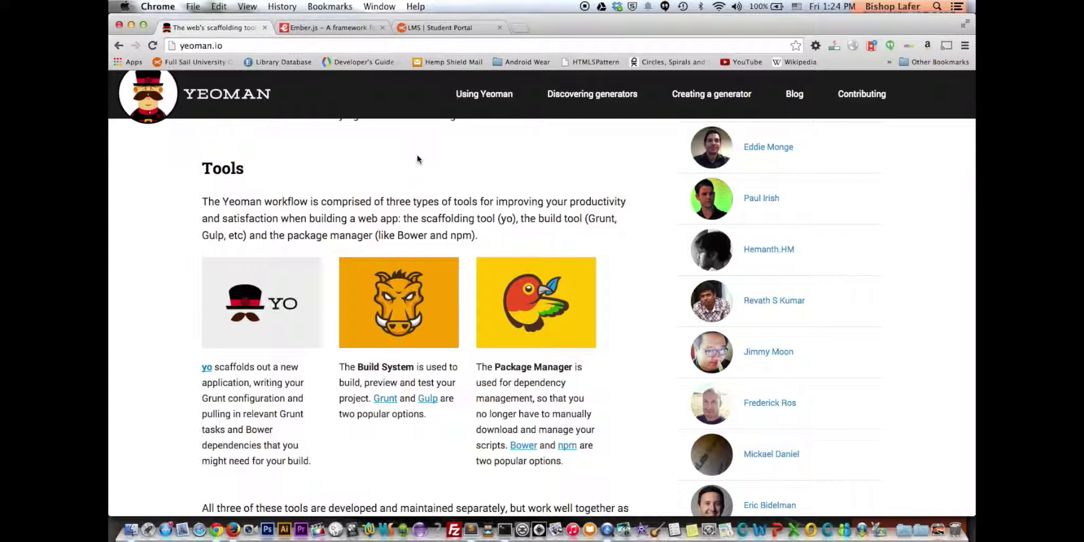
# Step: Check the installation in Terminal, then switch to Finder and open the researchAssignment folder in the home directory
pyautogui.click(504, 529)
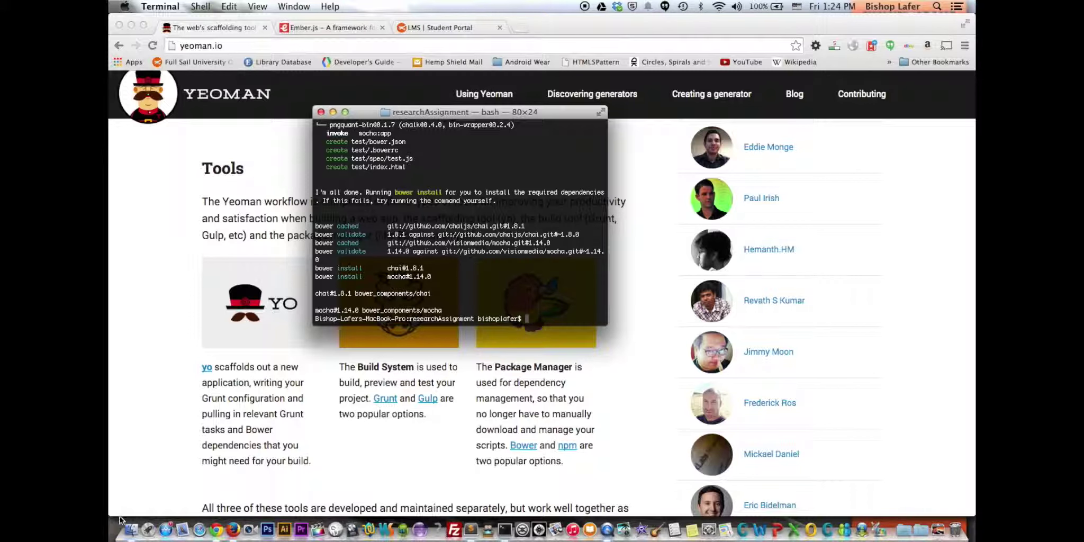
pyautogui.click(131, 530)
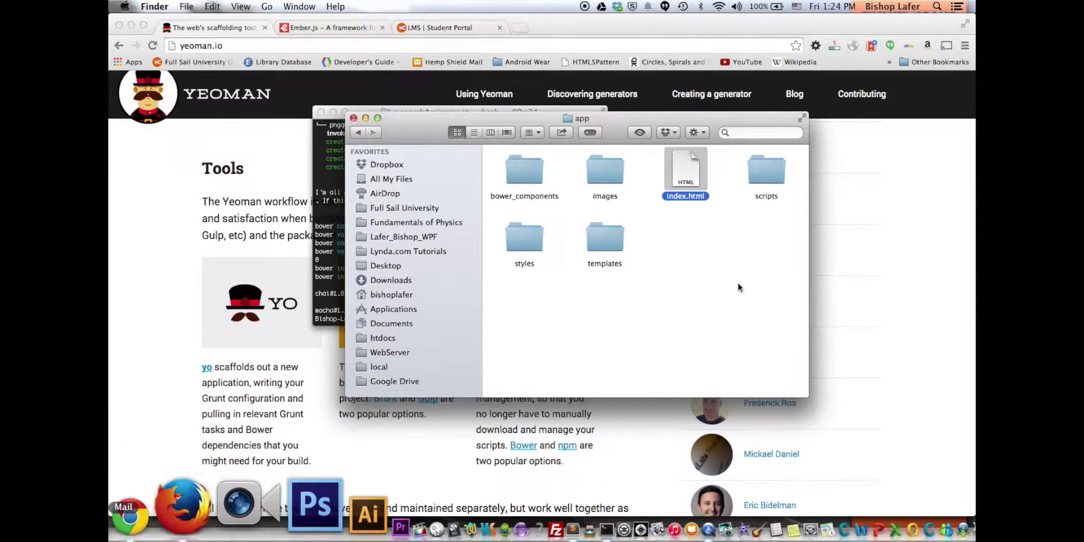
pyautogui.click(357, 133)
pyautogui.click(358, 132)
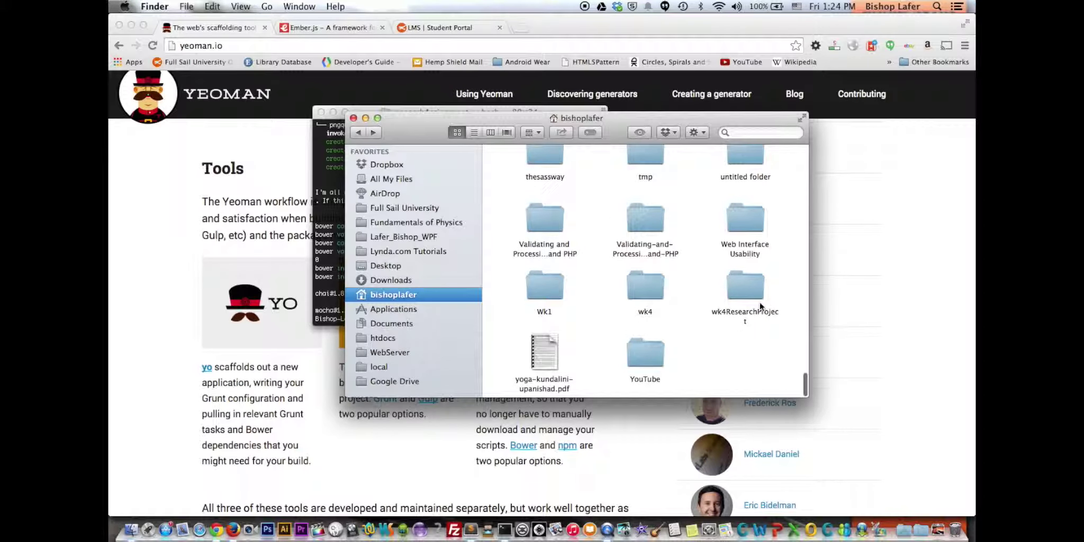
pyautogui.scroll(2, 760, 303)
pyautogui.scroll(6, 761, 306)
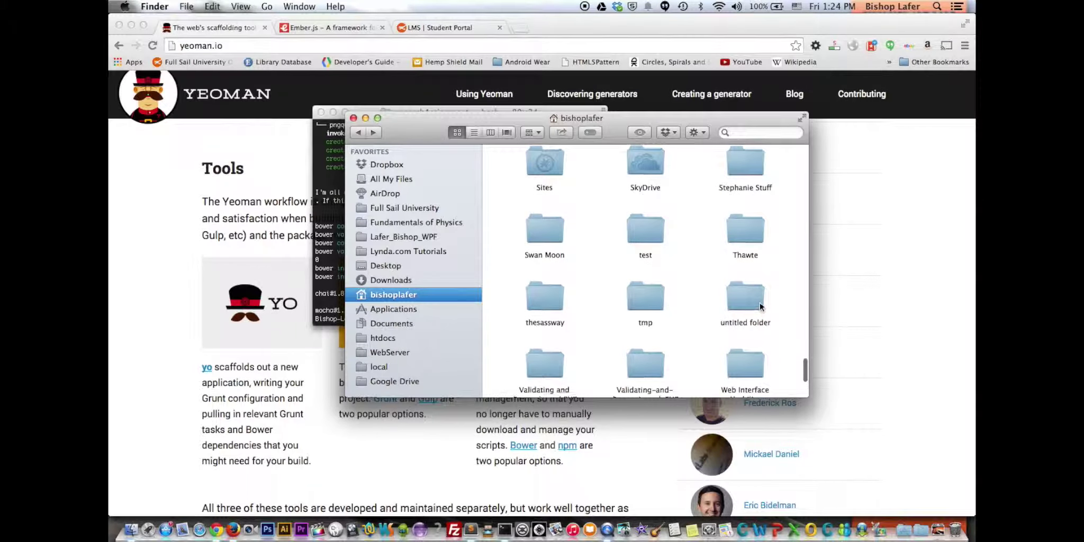
pyautogui.scroll(3, 759, 303)
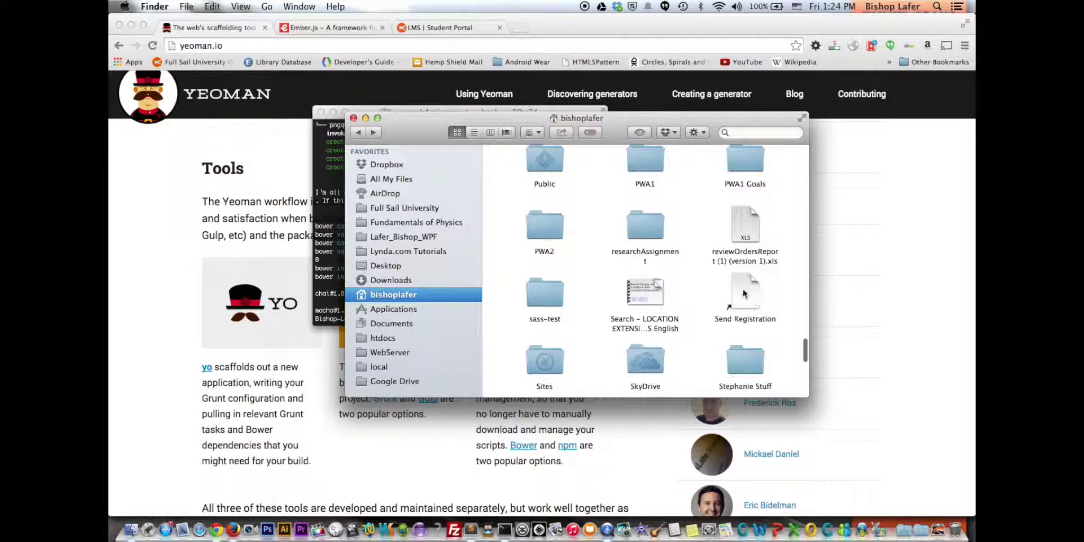
pyautogui.doubleClick(651, 224)
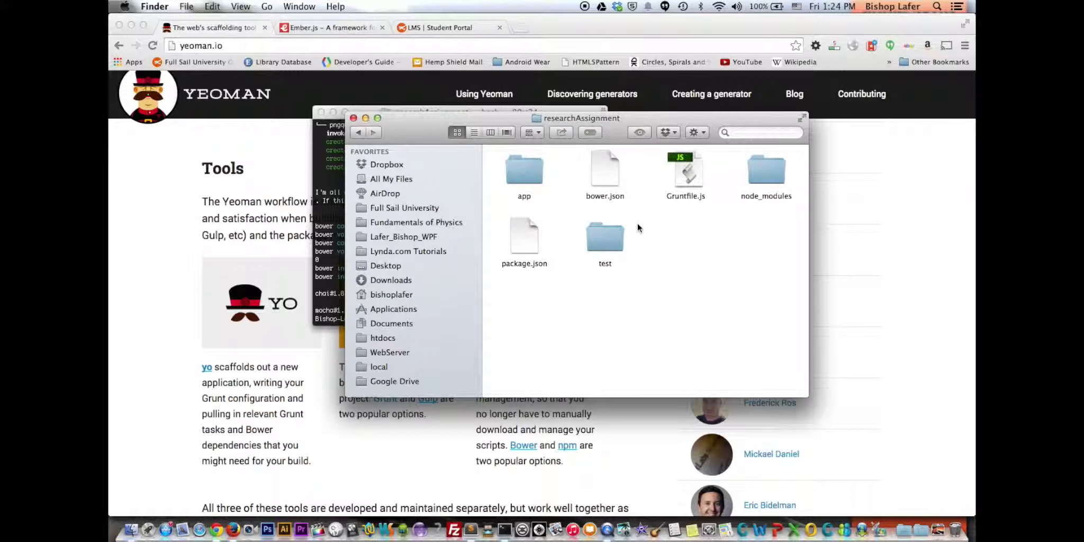
# Step: Open index.html from the project's app folder in Sublime Text and add the app folder to the editor's project
pyautogui.doubleClick(519, 168)
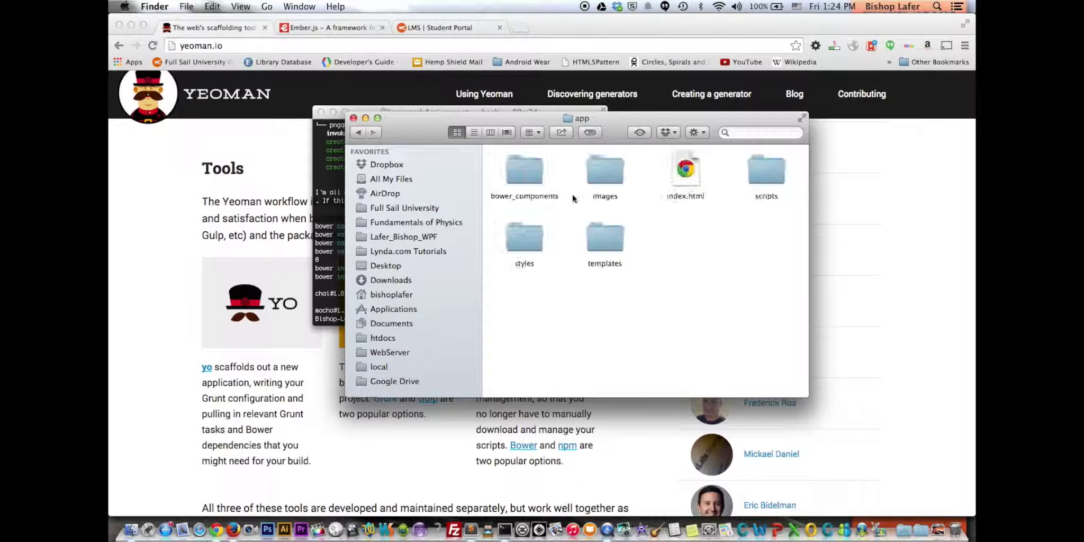
pyautogui.rightClick(688, 165)
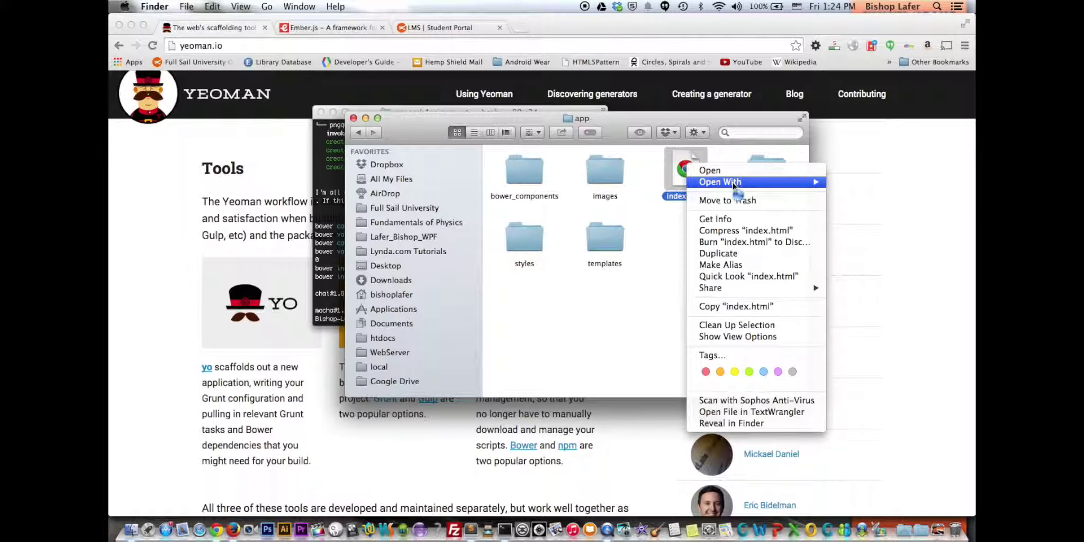
pyautogui.moveTo(732, 183)
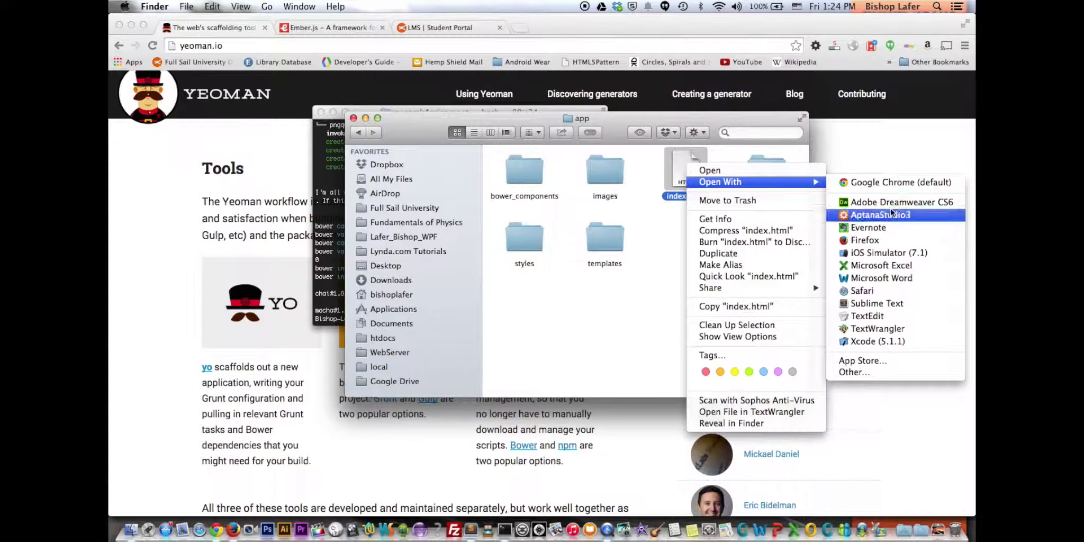
pyautogui.click(892, 303)
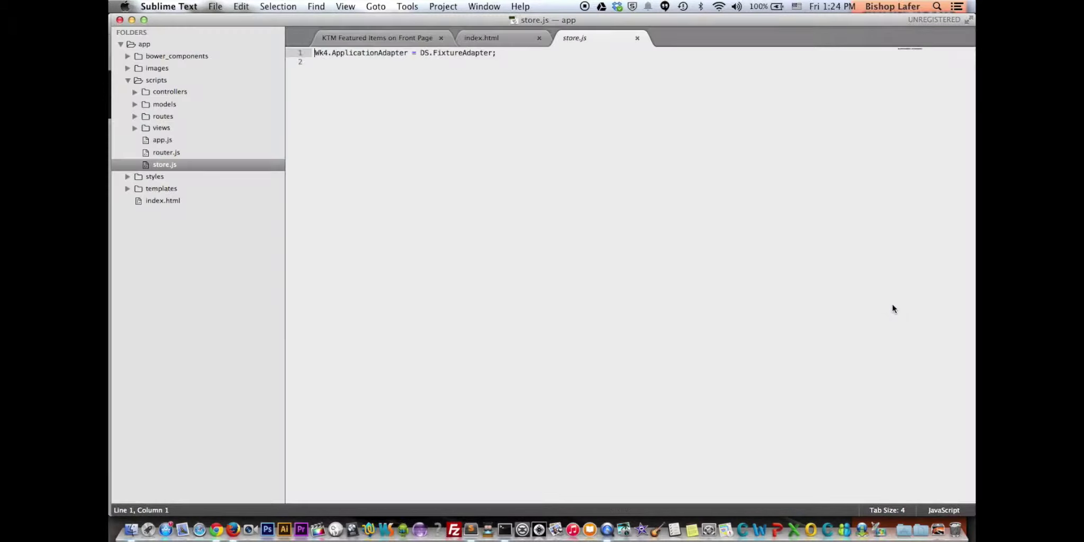
pyautogui.click(444, 6)
pyautogui.click(461, 149)
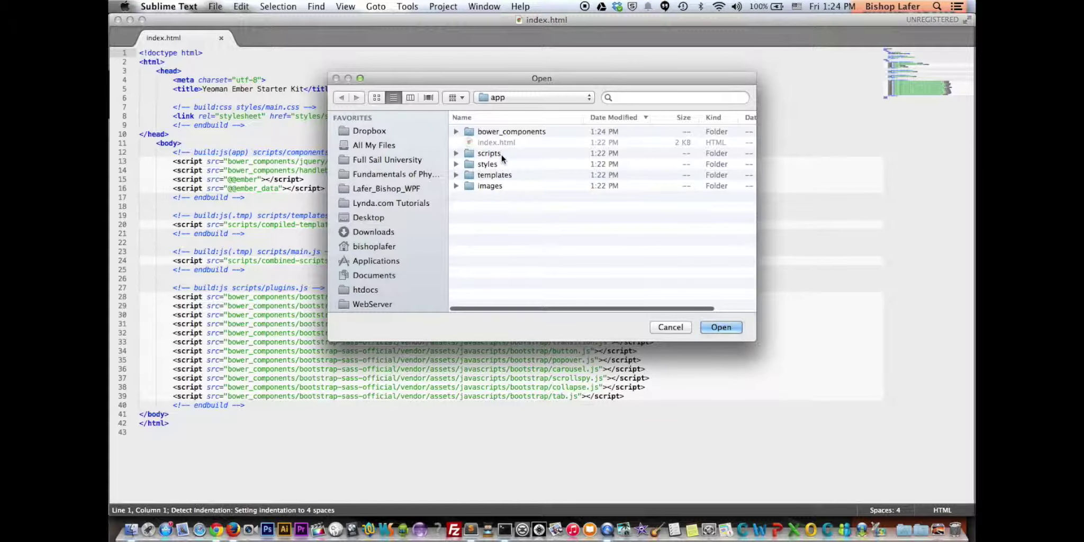
pyautogui.click(735, 328)
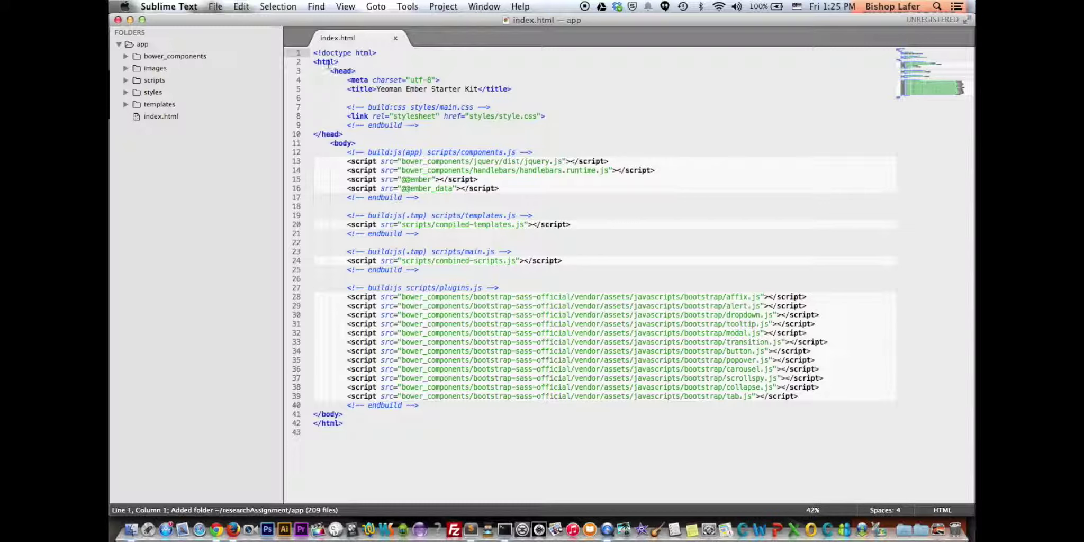
# Step: Examine the Bootstrap plugin scripts and the jQuery, Handlebars and Ember script references in index.html
pyautogui.moveTo(313, 52); pyautogui.dragTo(338, 296)
pyautogui.click(475, 406)
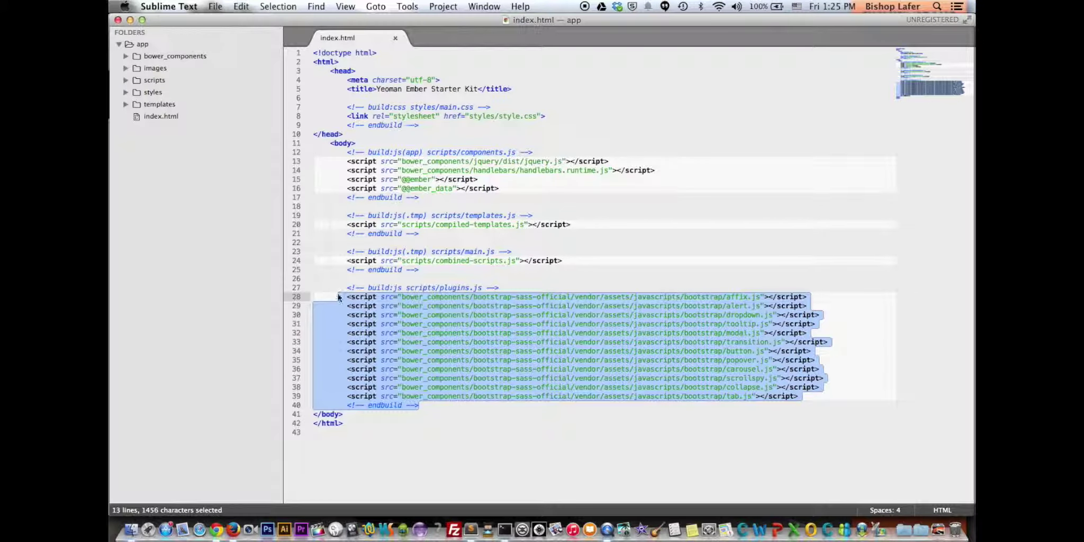
pyautogui.click(538, 270)
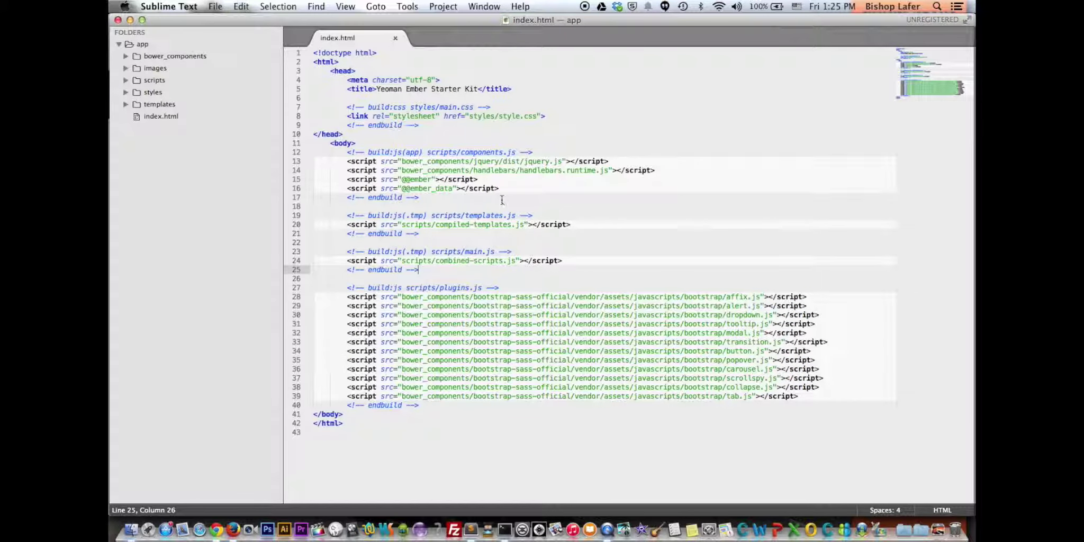
pyautogui.moveTo(501, 190); pyautogui.dragTo(317, 159)
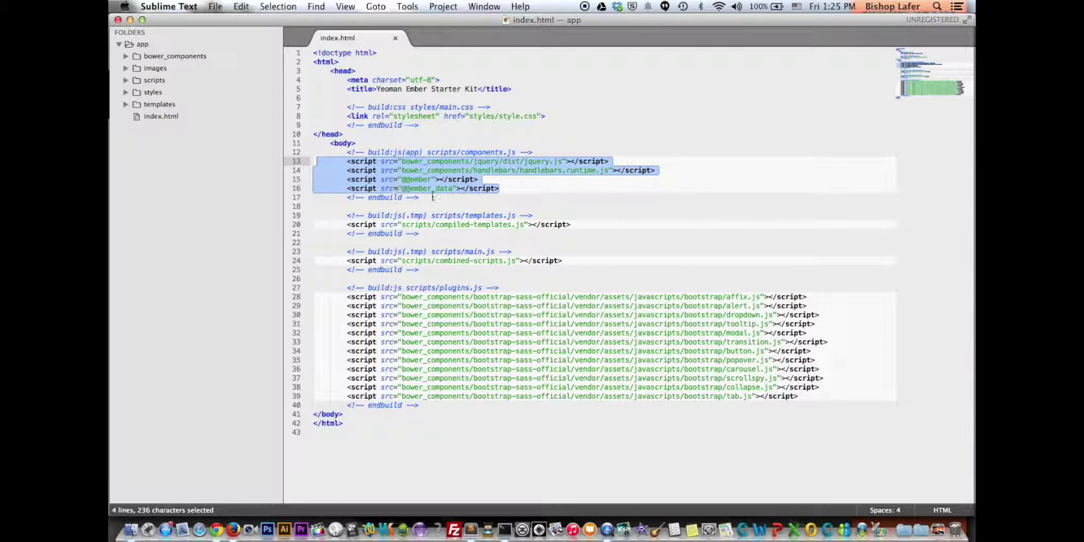
# Step: Expand the scripts folder with its controllers, models and routes subfolders, and open application_route.js
pyautogui.click(126, 79)
pyautogui.click(172, 94)
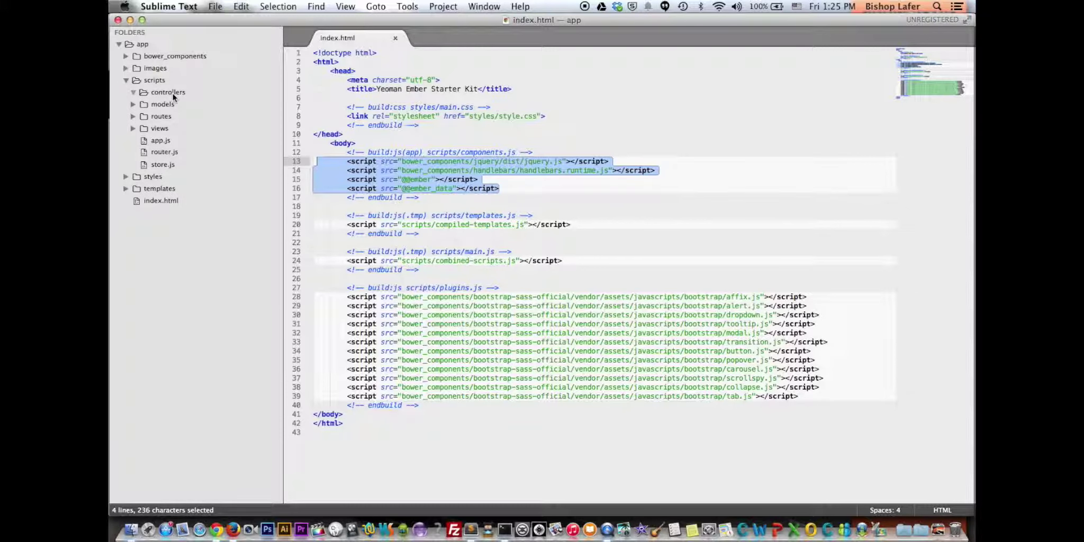
pyautogui.click(173, 93)
pyautogui.click(164, 104)
pyautogui.click(154, 117)
pyautogui.click(189, 128)
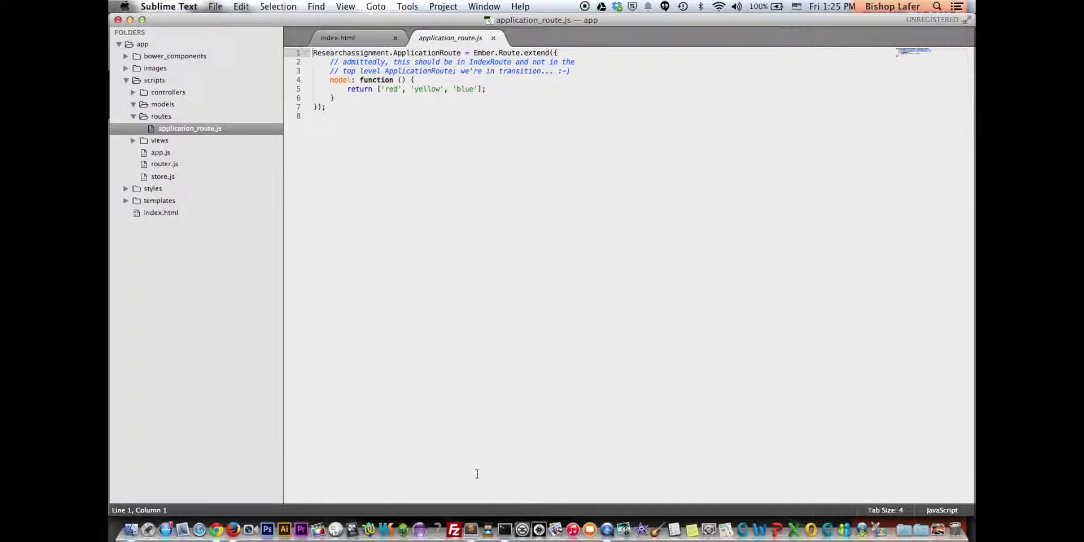
# Step: Switch to Terminal and run "grunt serve" in the researchAssignment folder
pyautogui.click(505, 510)
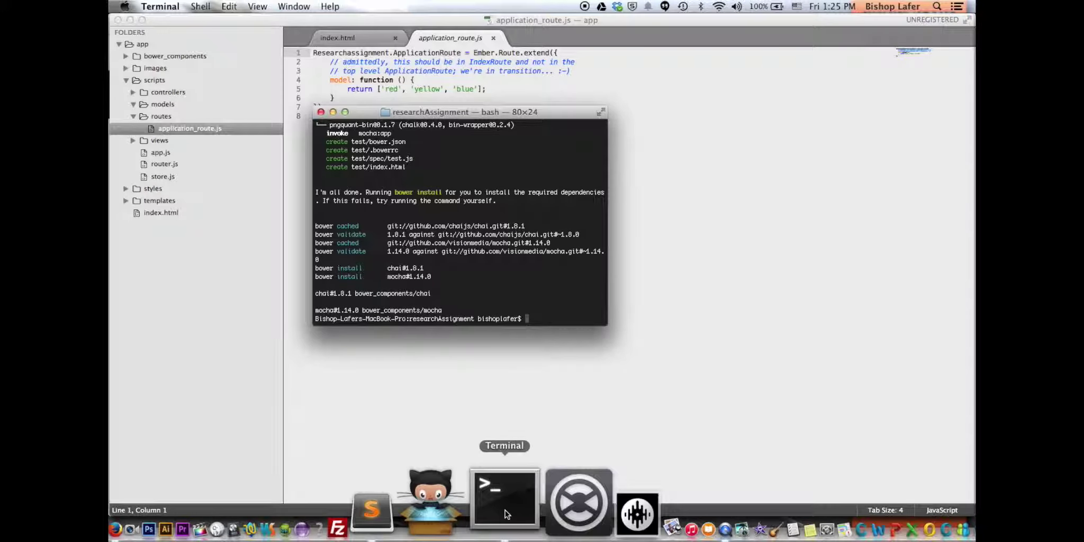
pyautogui.write('grunt serve')
pyautogui.press('Return')
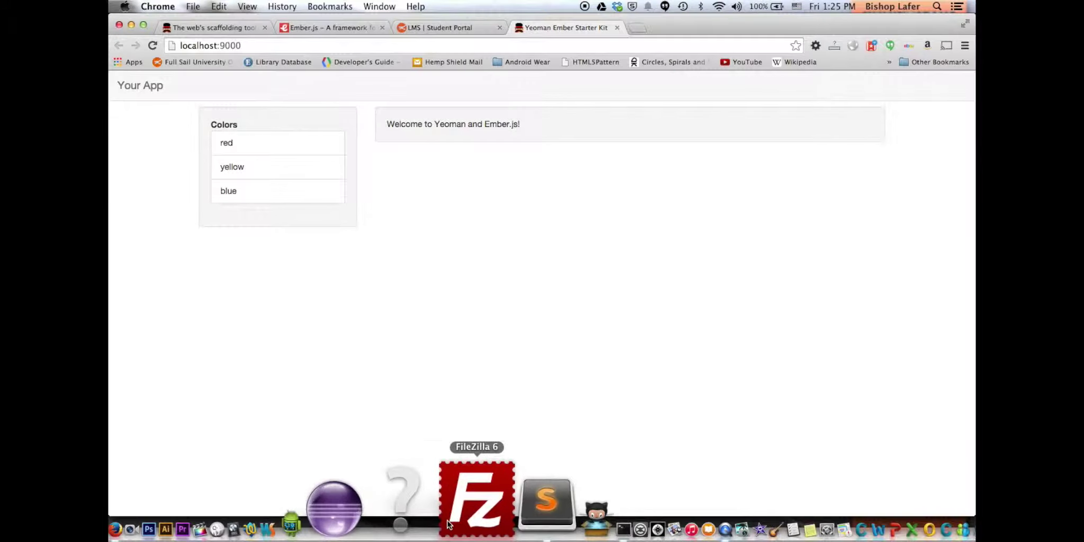
# Step: Return to Sublime Text and append 'orange', 'green' and 'yellow' to the array returned by the model function in application_route.js
pyautogui.moveTo(109, 2)
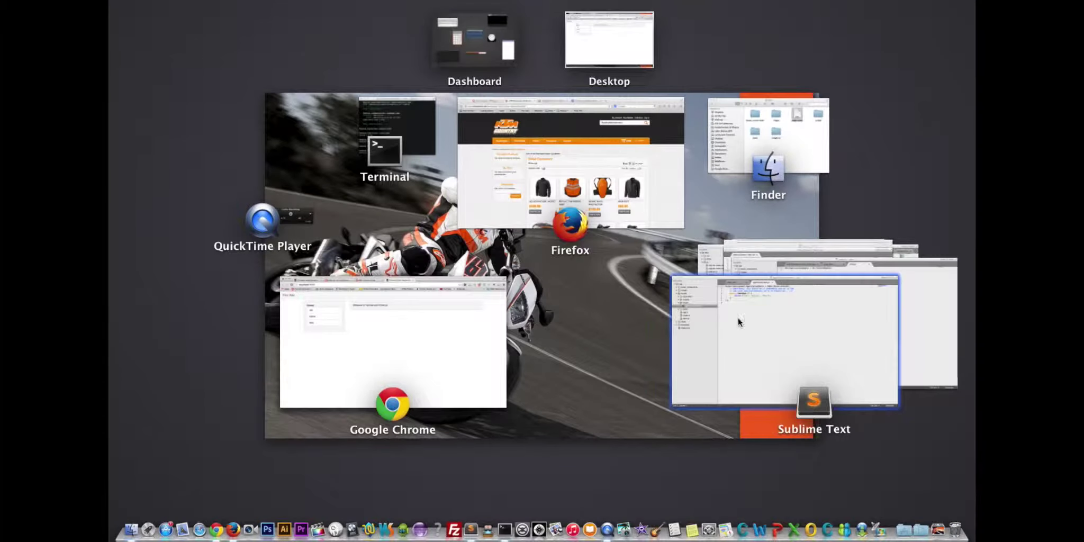
pyautogui.click(773, 350)
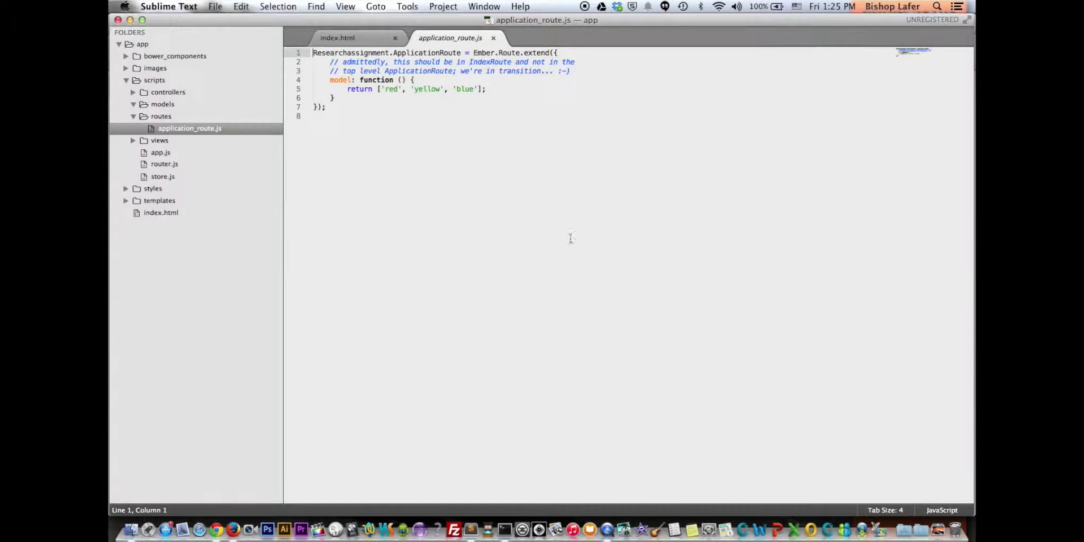
pyautogui.click(480, 89)
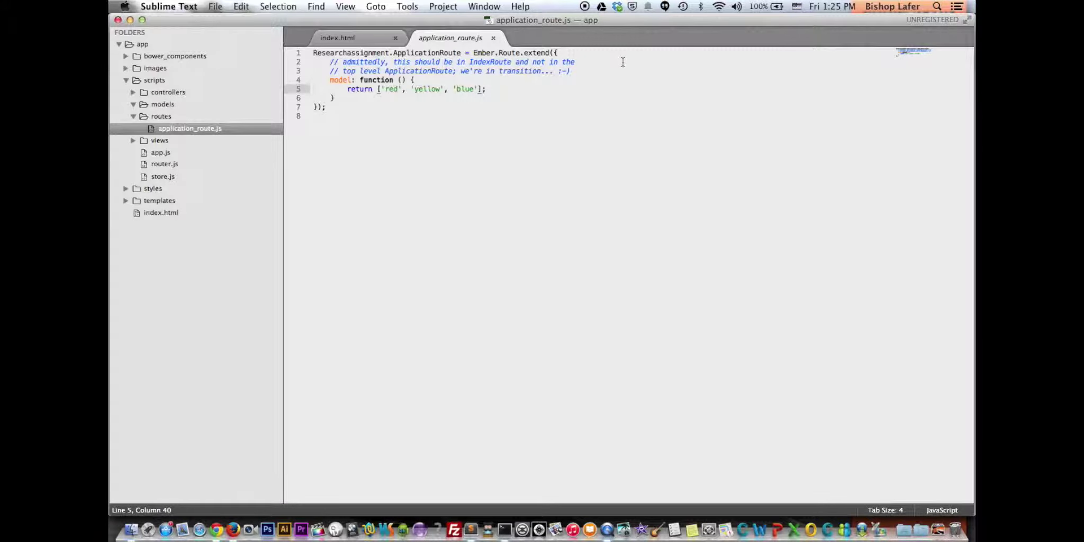
pyautogui.write(', ')
pyautogui.write("'orange")
pyautogui.write(', ')
pyautogui.write("'gree")
pyautogui.write('n')
pyautogui.write(', yellow')
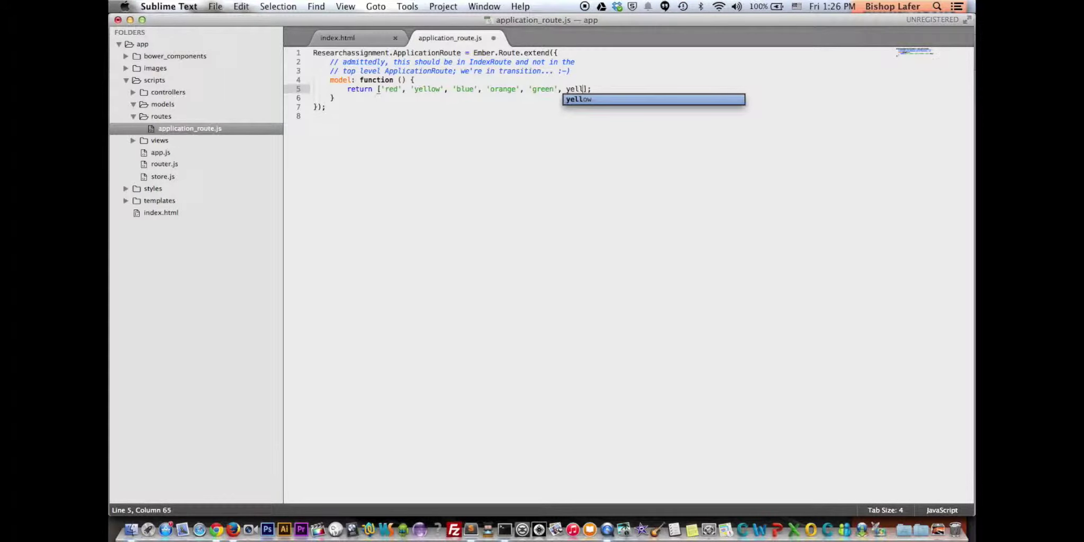
pyautogui.write("'")
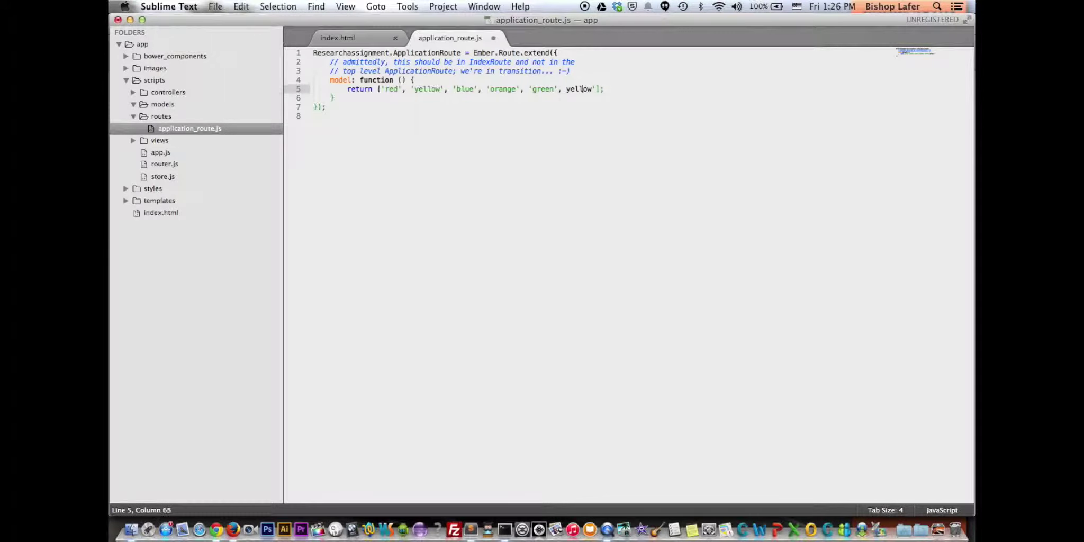
pyautogui.write("'")
# Step: Shrink the Sublime Text window and place it below the served page's color list in Chrome, then save application_route.js
pyautogui.hotkey('ctrl', 'Up')
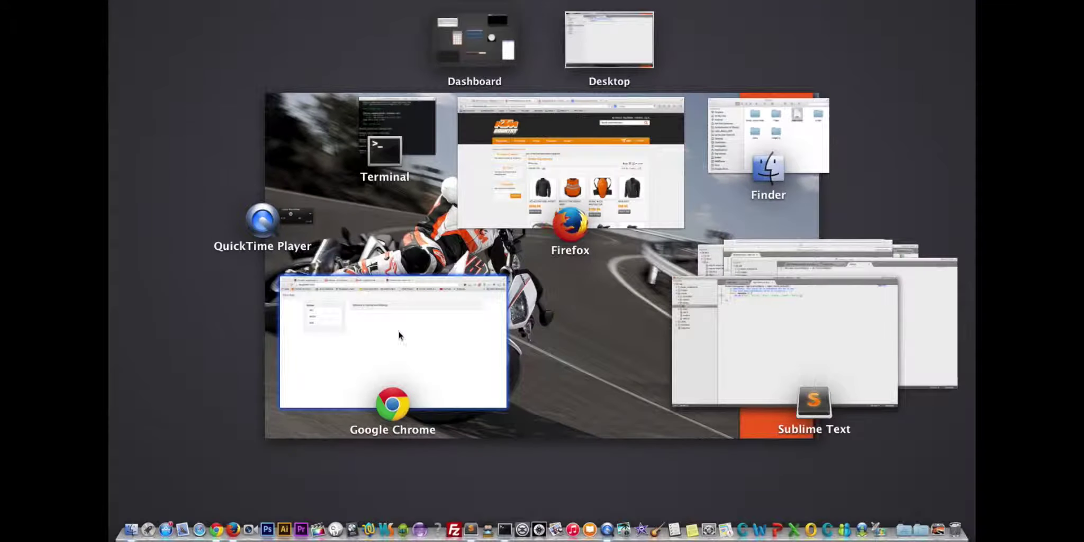
pyautogui.click(454, 352)
pyautogui.hotkey('ctrl', 'Up')
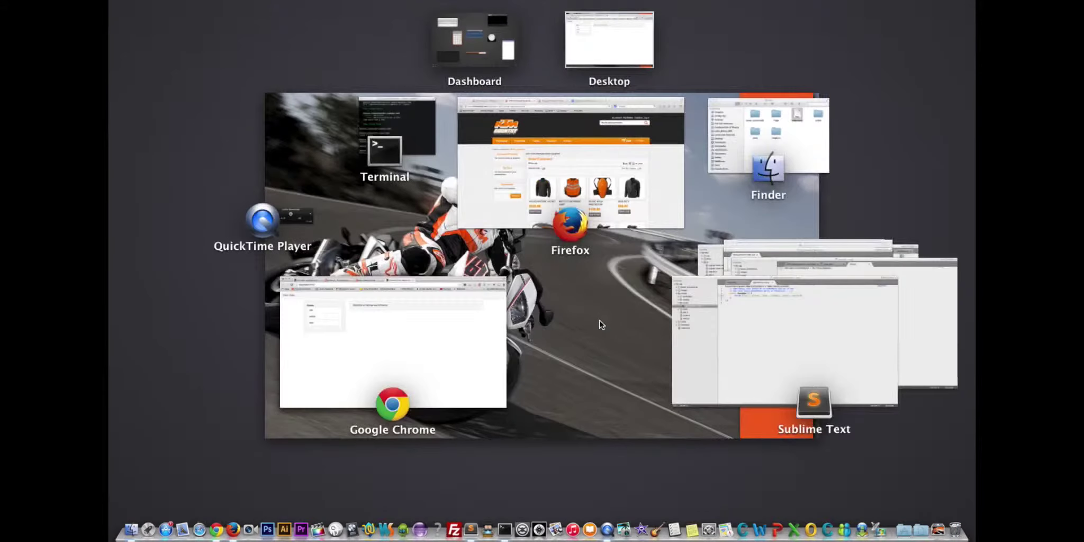
pyautogui.click(810, 342)
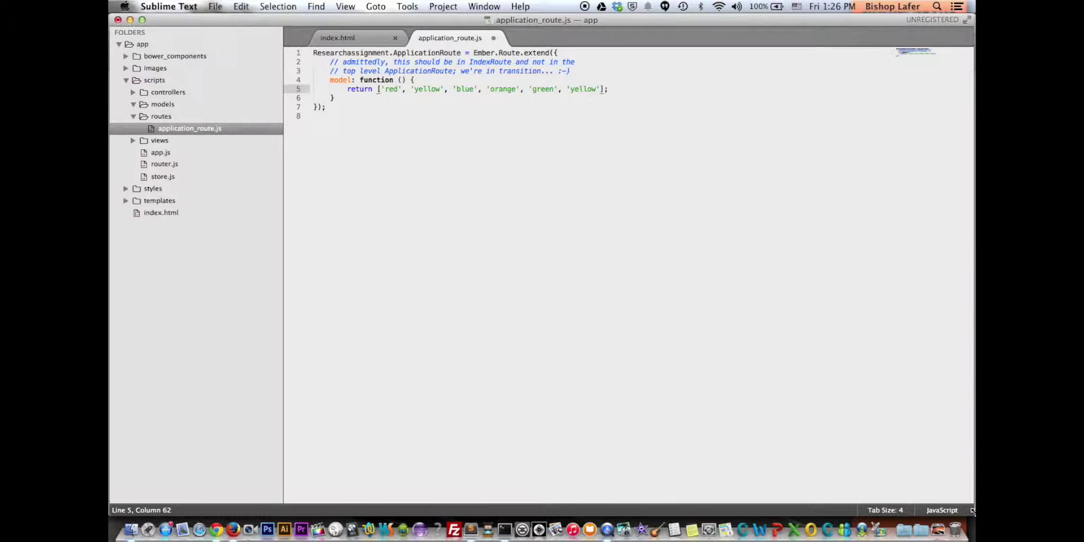
pyautogui.moveTo(973, 511); pyautogui.dragTo(839, 238)
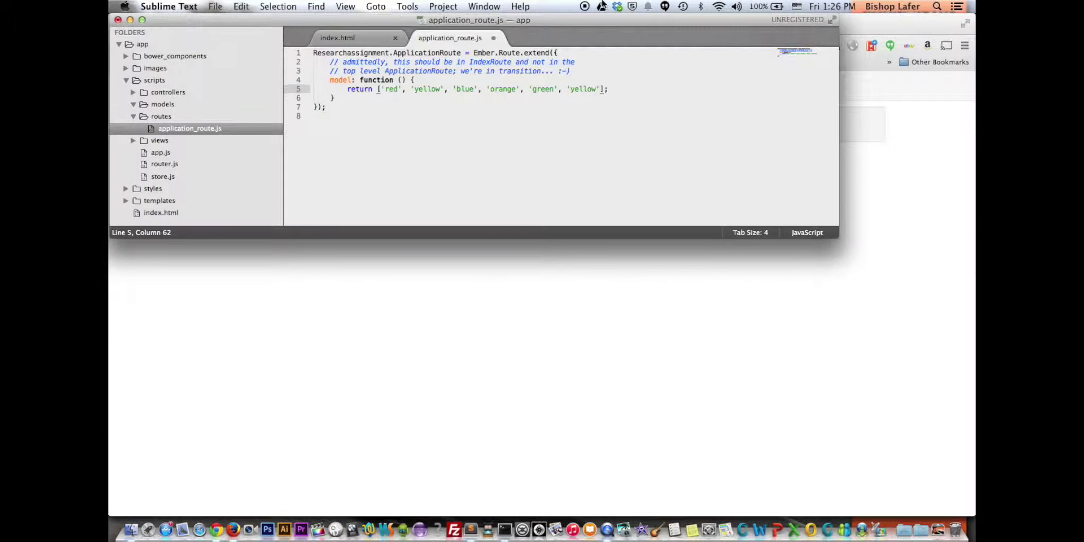
pyautogui.moveTo(603, 20); pyautogui.dragTo(697, 281)
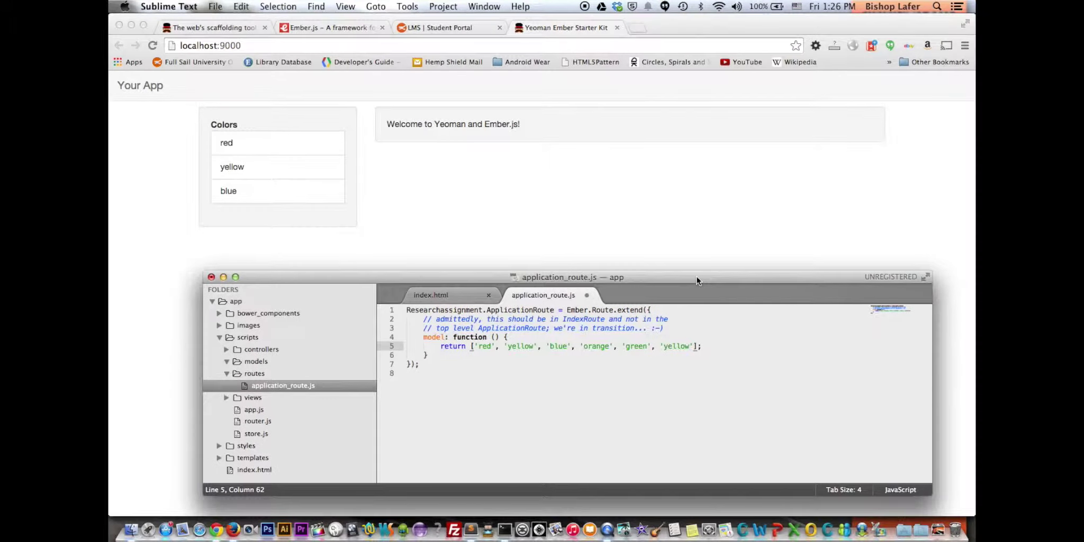
pyautogui.press('super+s')
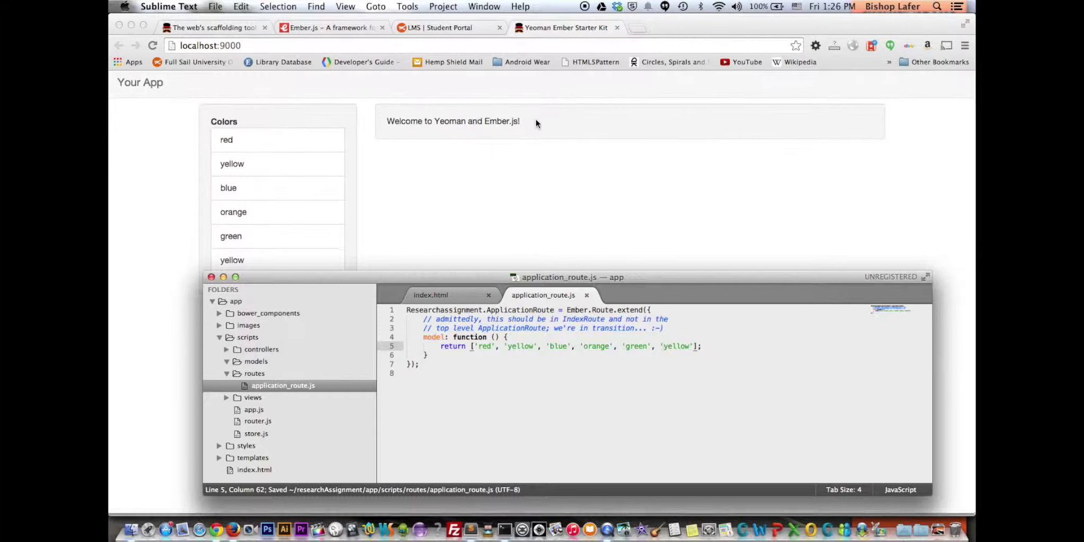
# Step: Move the editor clear of the color list and look through app.js, router.js, store.js and application_route.js in the scripts folder
pyautogui.moveTo(316, 276); pyautogui.dragTo(474, 171)
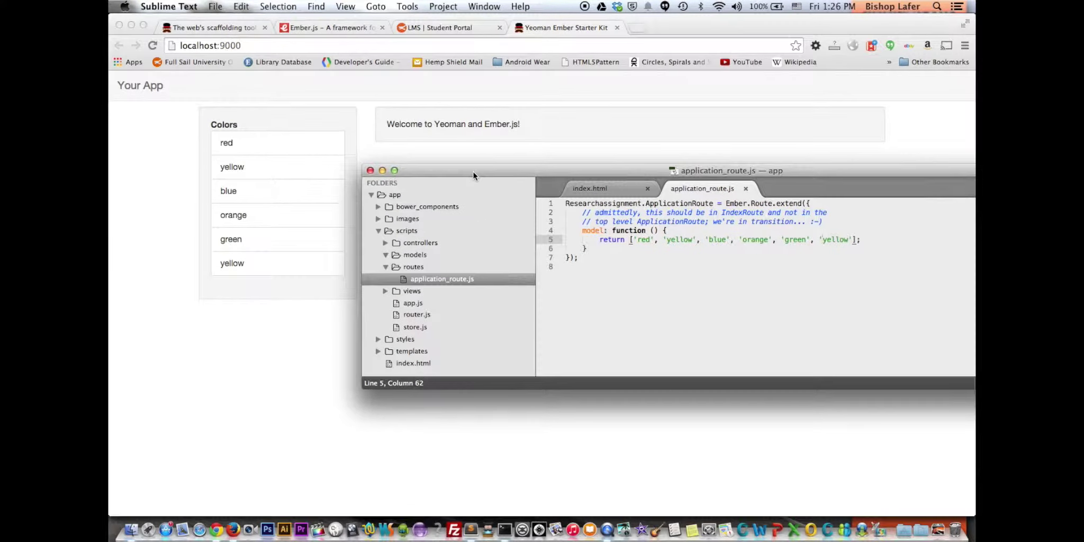
pyautogui.click(408, 294)
pyautogui.click(418, 302)
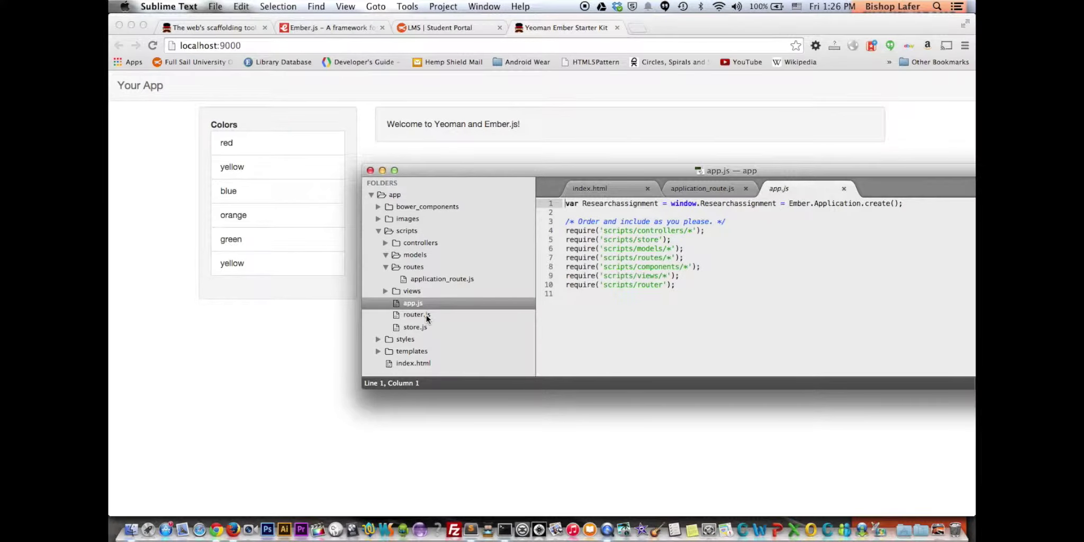
pyautogui.click(426, 315)
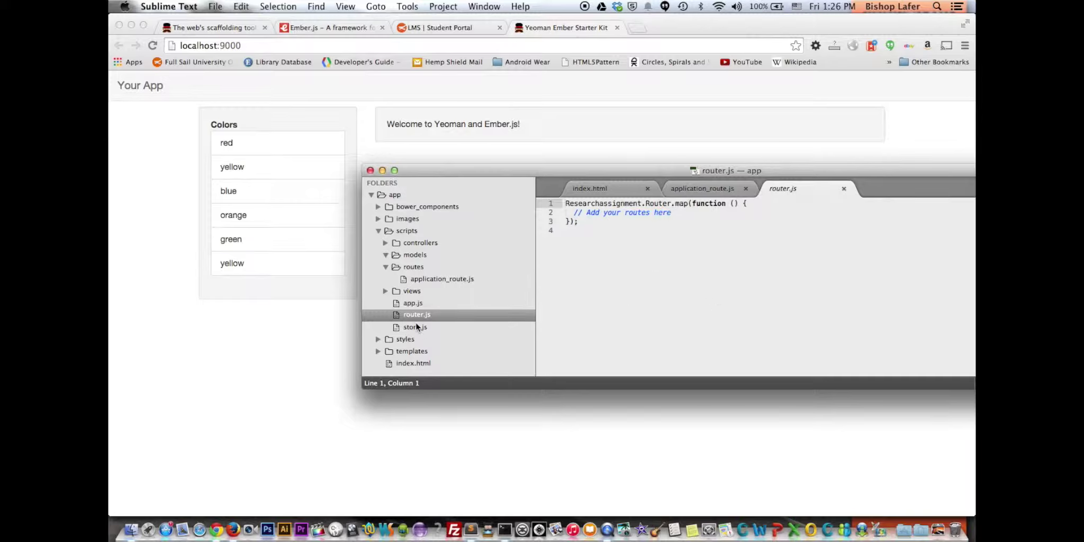
pyautogui.click(416, 328)
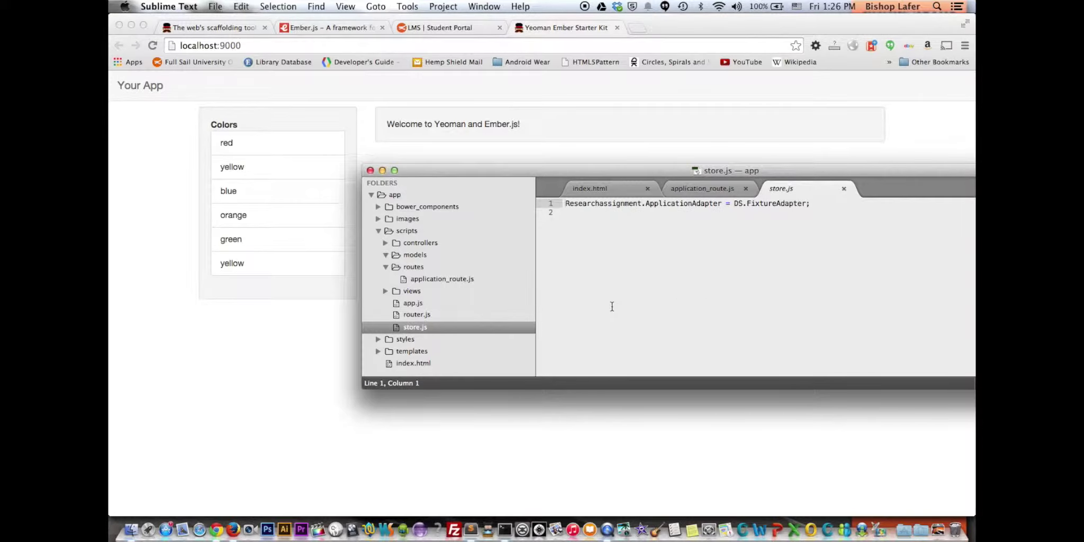
pyautogui.click(432, 277)
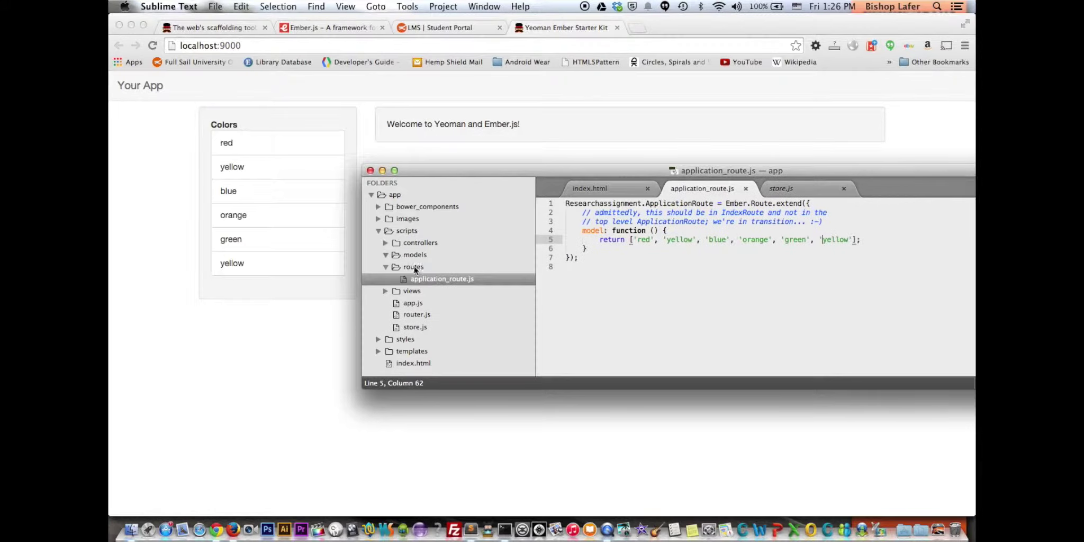
pyautogui.click(414, 266)
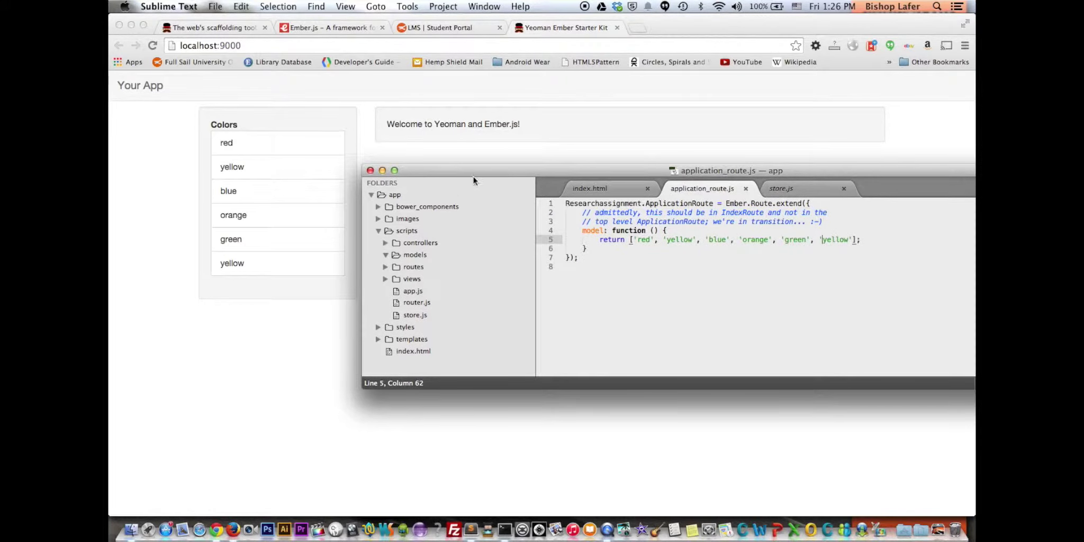
# Step: Revisit the Yeoman and Ember.js sites in Chrome, the server output in Terminal, and the served app at localhost:9000
pyautogui.moveTo(467, 171); pyautogui.dragTo(275, 115)
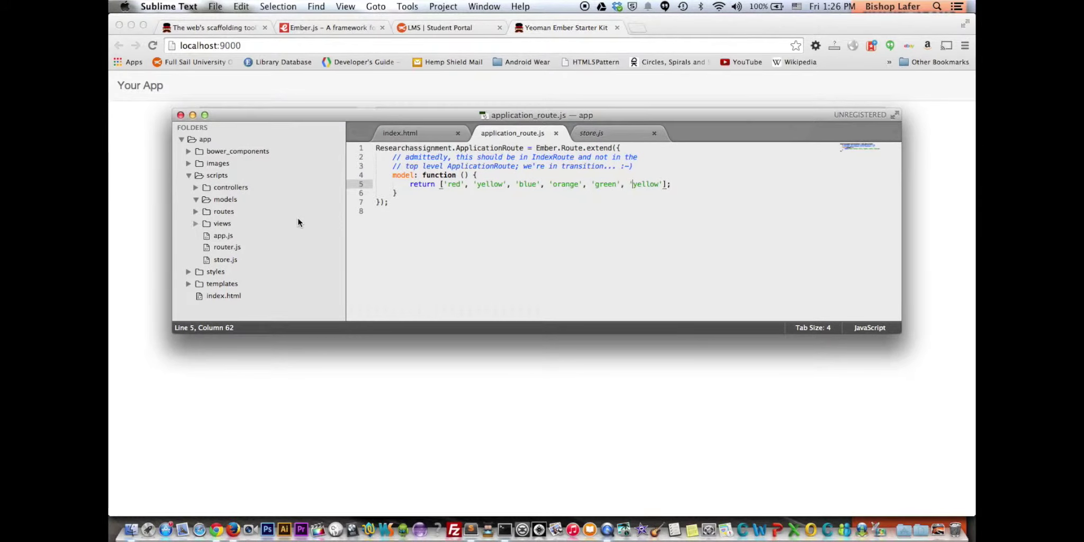
pyautogui.moveTo(319, 112); pyautogui.dragTo(300, 163)
pyautogui.click(234, 30)
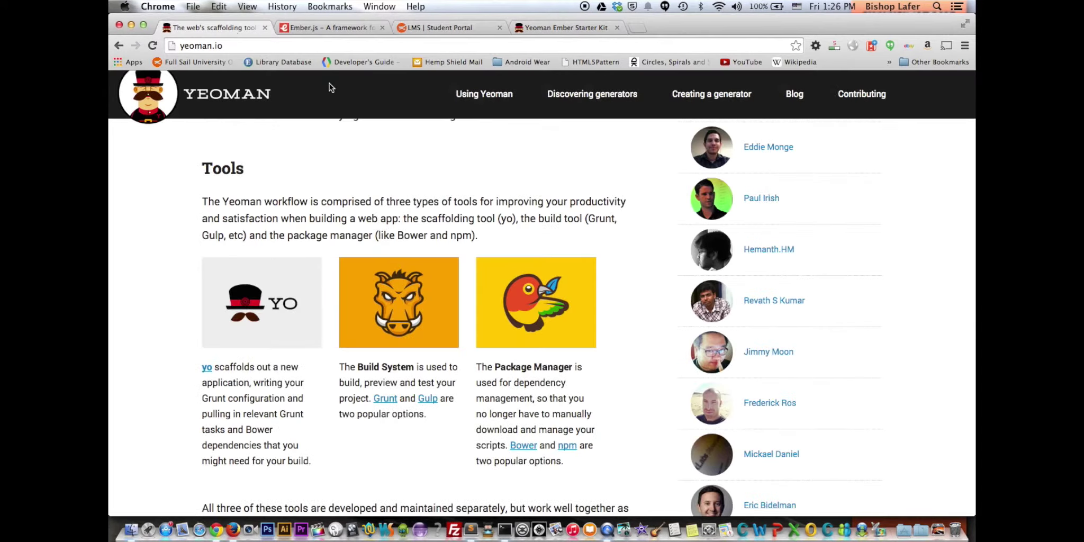
pyautogui.click(246, 47)
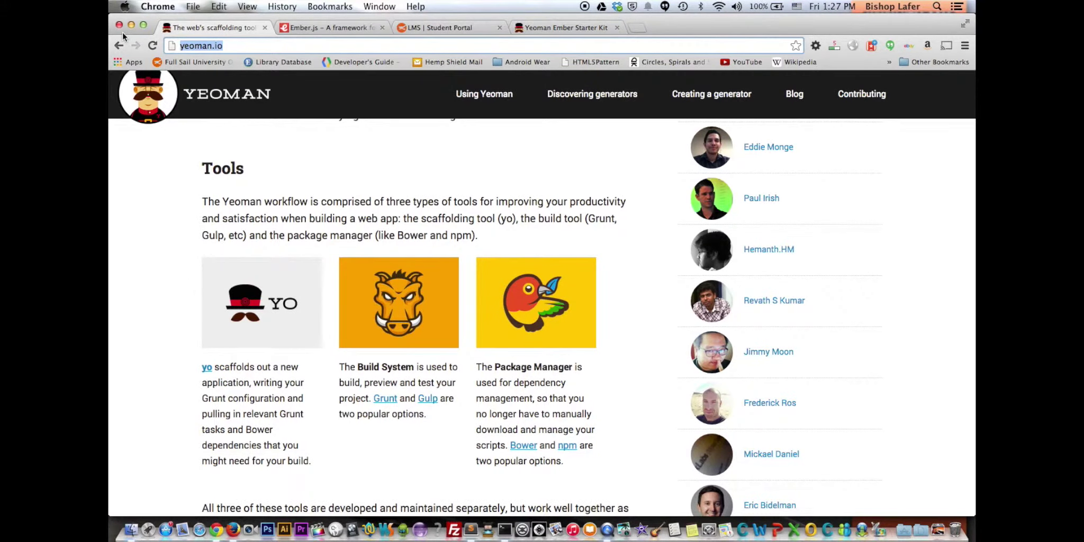
pyautogui.click(350, 30)
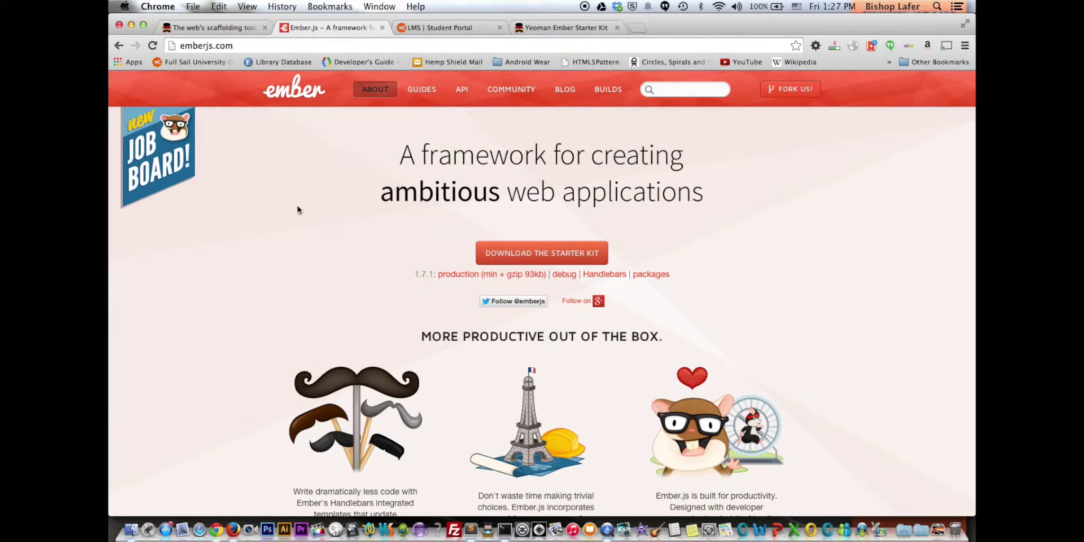
pyautogui.hotkey('ctrl', 'Up')
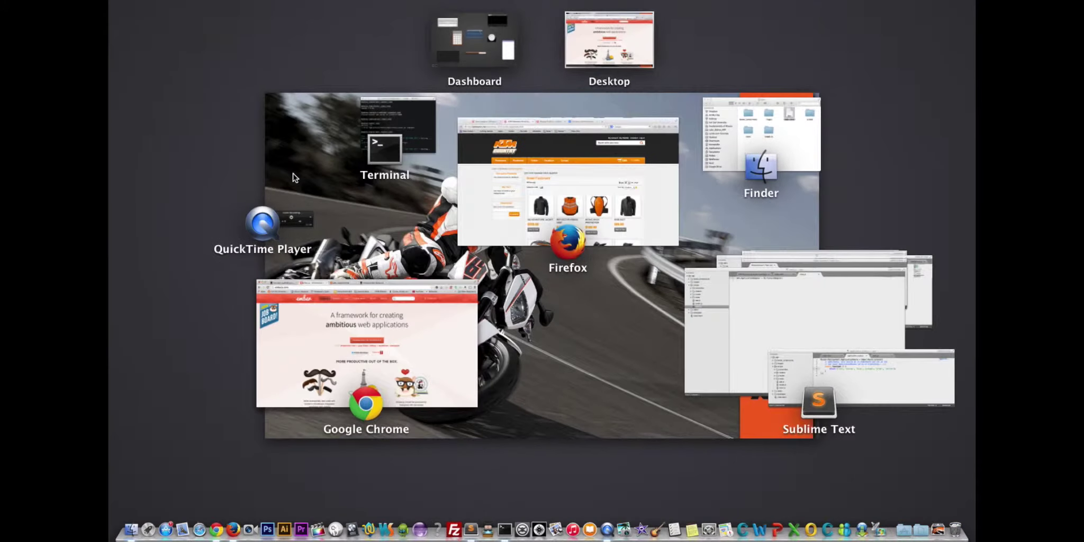
pyautogui.click(417, 132)
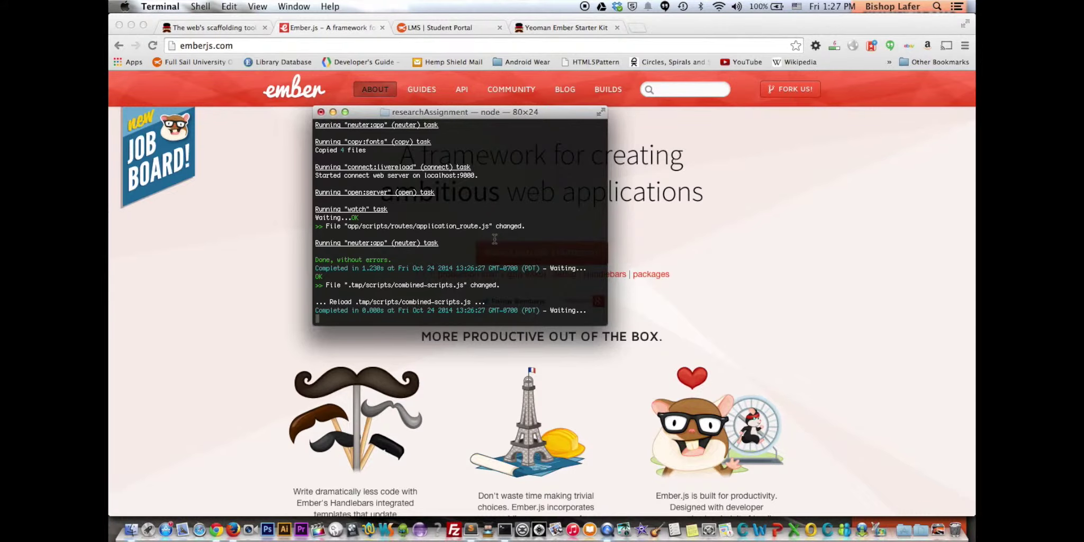
pyautogui.click(574, 26)
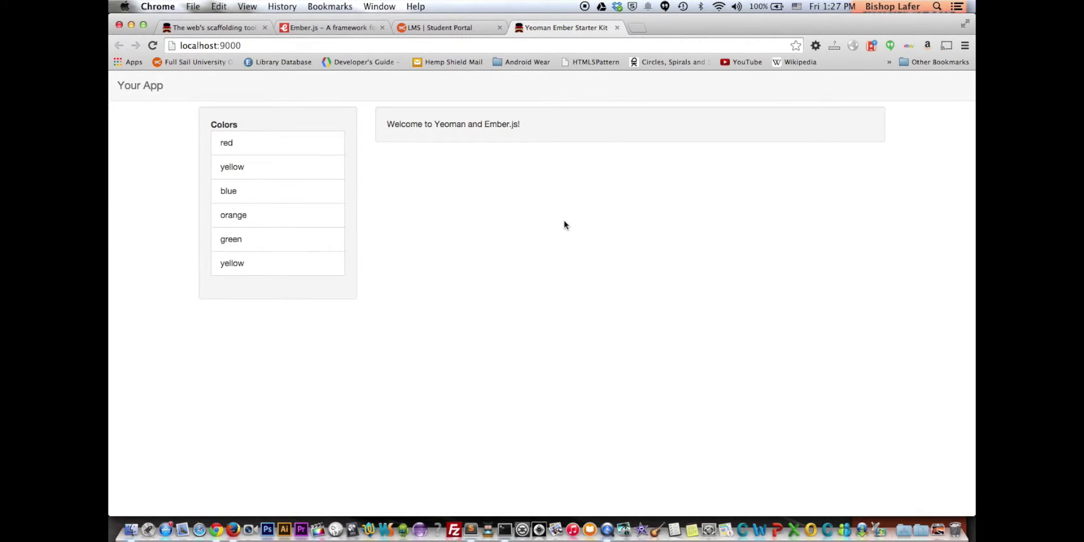